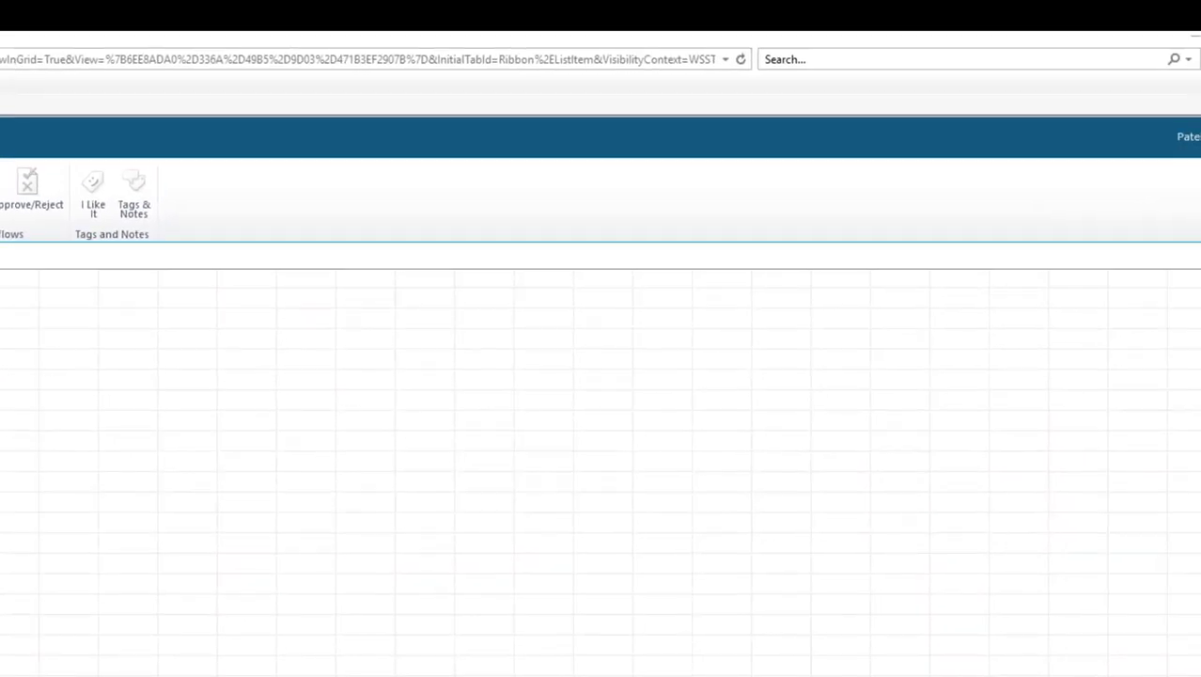
Open the Sharepoint training list's settings and select the GUID after List= in the address bar
{"action": "left_click", "coordinate": [703, 202]}
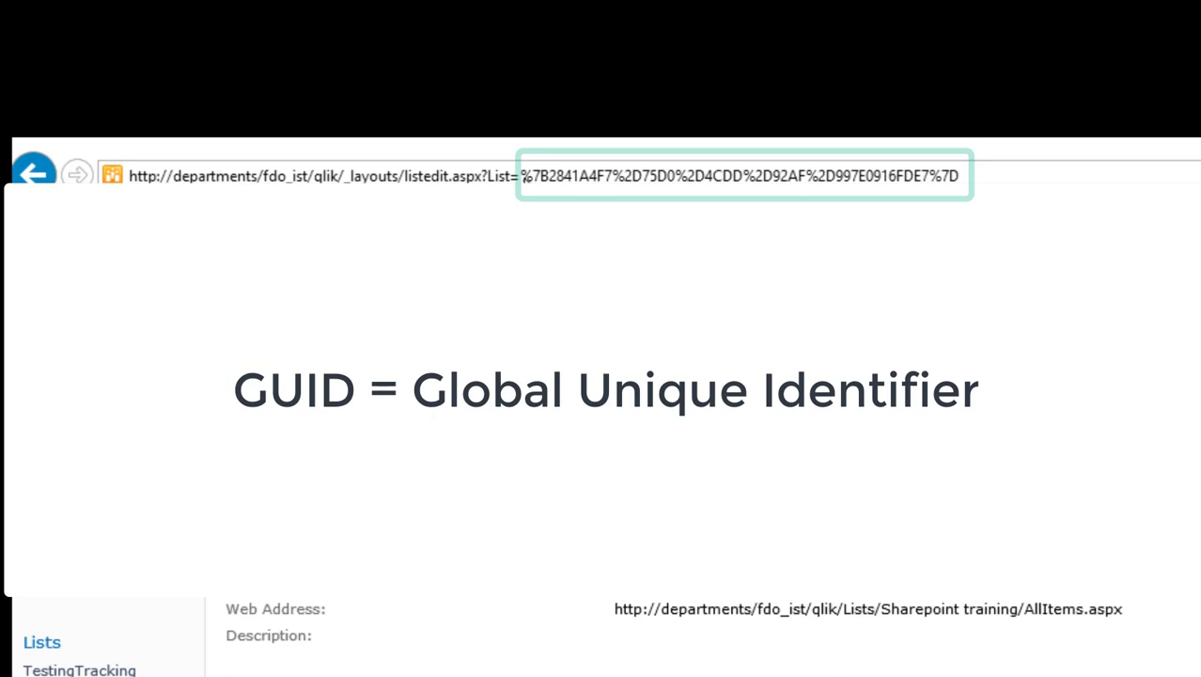
{"action": "left_click", "coordinate": [523, 176]}
{"action": "left_click", "coordinate": [521, 176]}
{"action": "left_click_drag", "start_coordinate": [521, 176], "coordinate": [990, 176]}
{"action": "key", "text": "ctrl+c"}
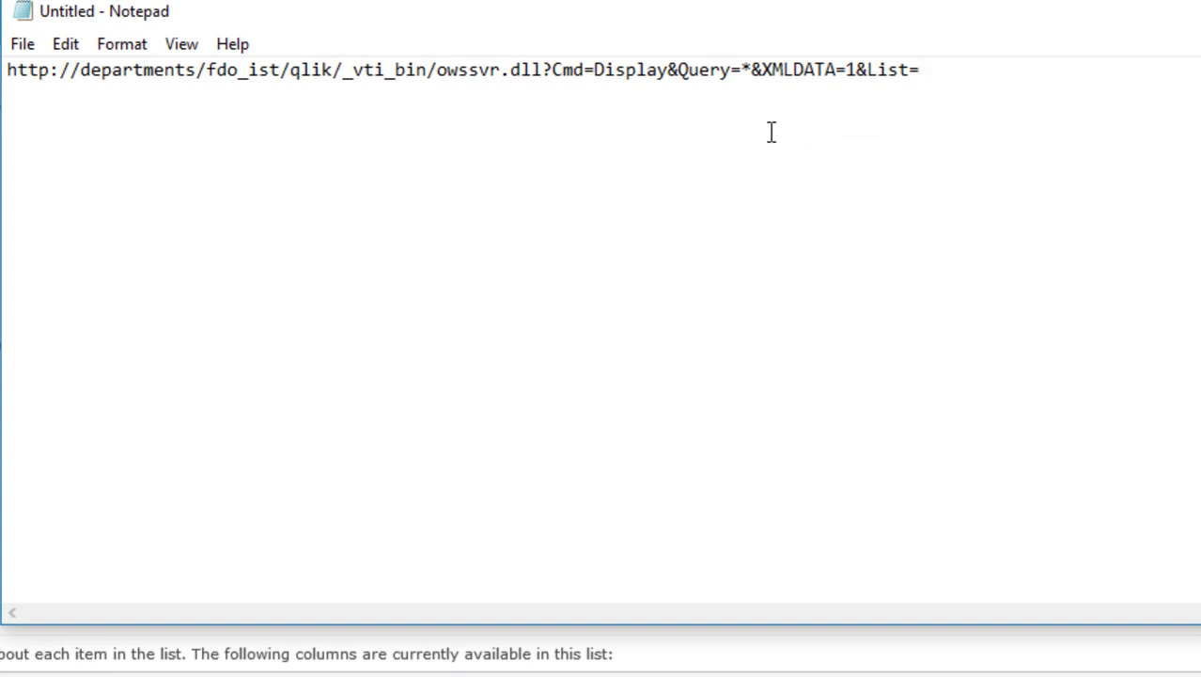
Paste the encoded list GUID after List= in the Notepad URL and select its first %2D
{"action": "left_click_drag", "start_coordinate": [8, 72], "coordinate": [691, 58]}
{"action": "left_click", "coordinate": [938, 69]}
{"action": "key", "text": "ctrl+v"}
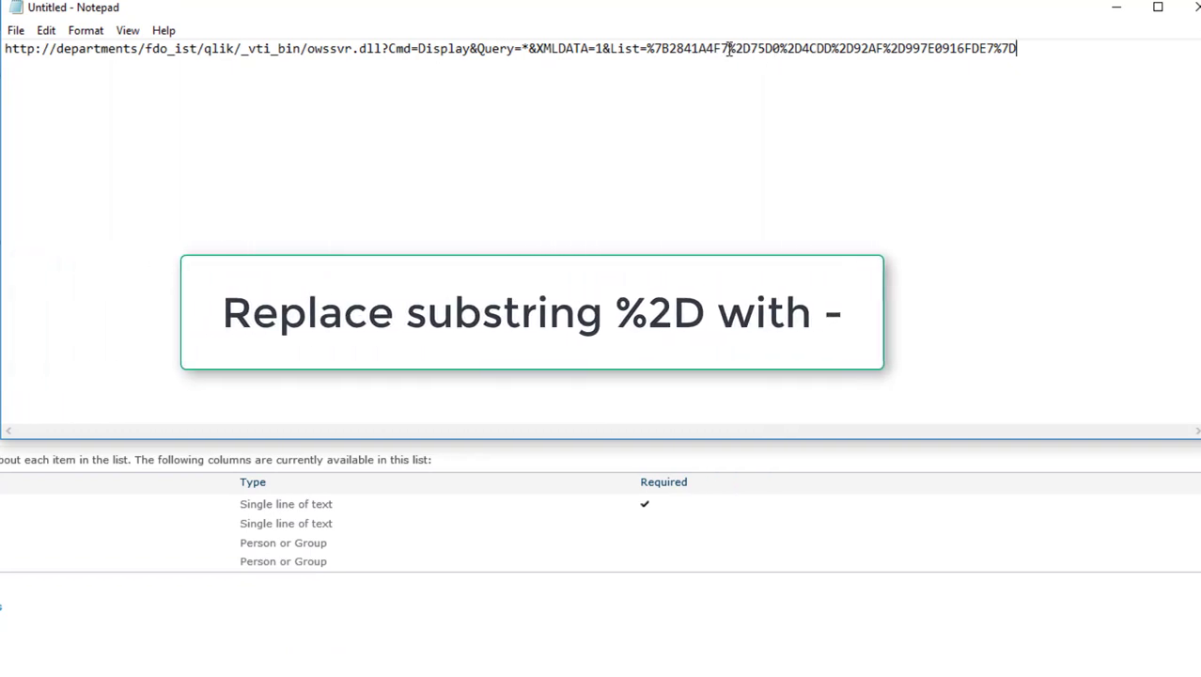
{"action": "left_click_drag", "start_coordinate": [729, 50], "coordinate": [753, 54]}
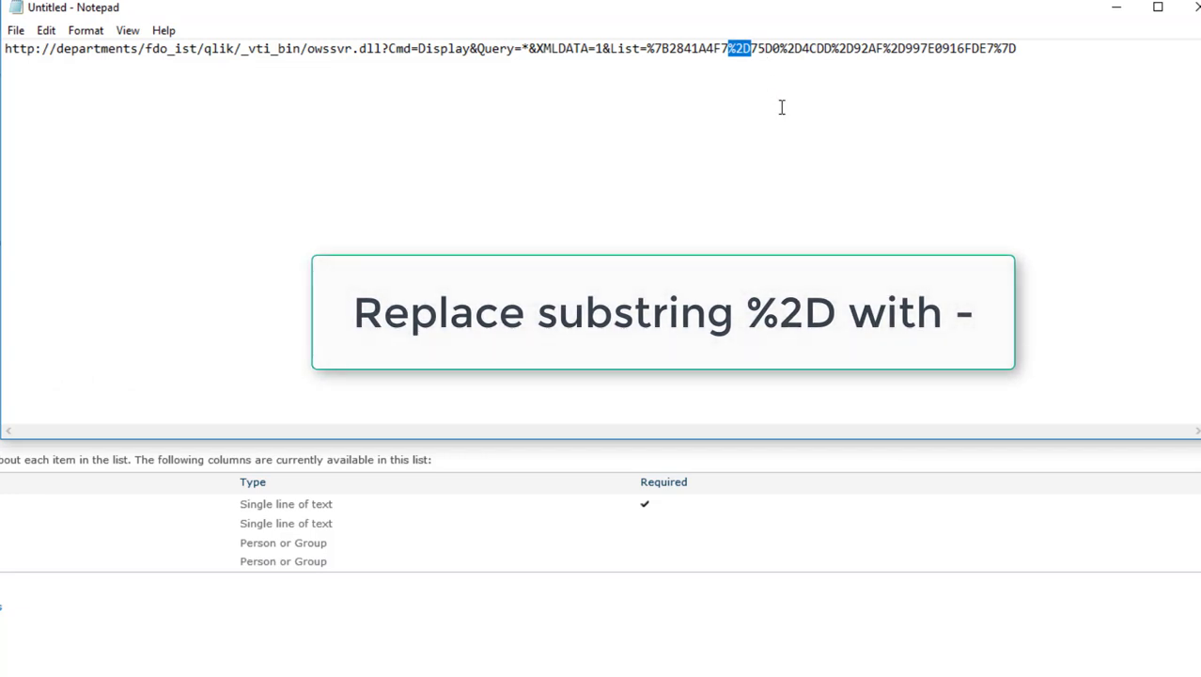
Replace all %2D with - in the Notepad URL, then select the whole finished URL
{"action": "left_click", "coordinate": [46, 30]}
{"action": "left_click", "coordinate": [81, 203]}
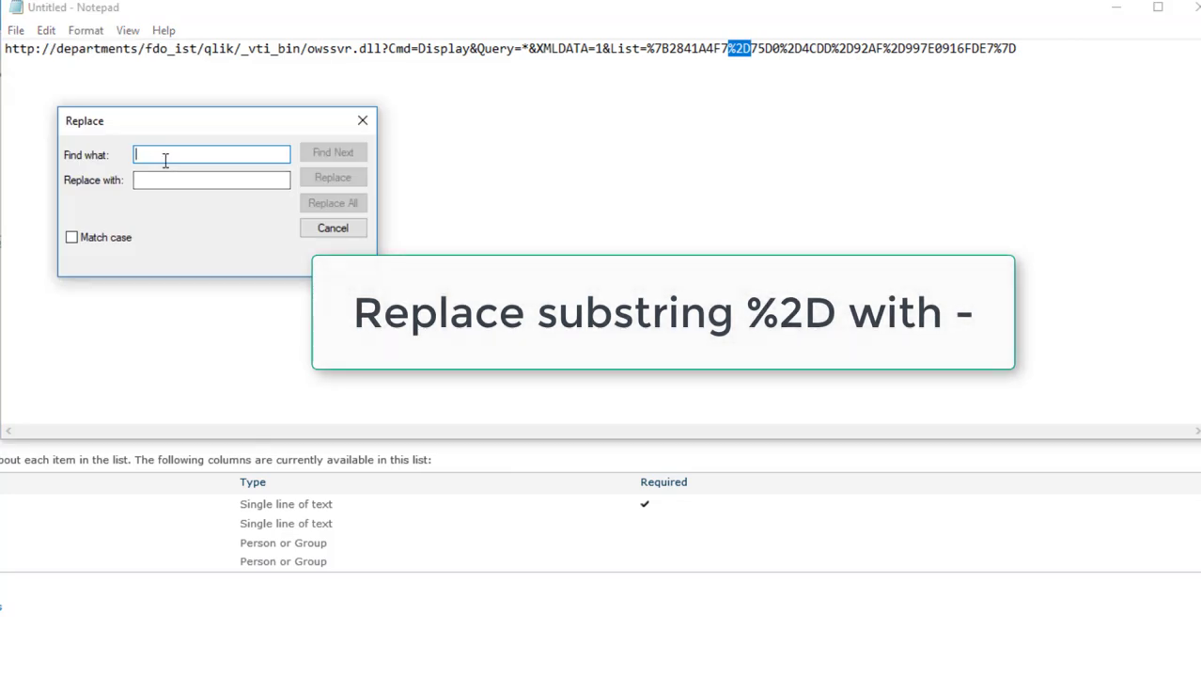
{"action": "type", "text": "%"}
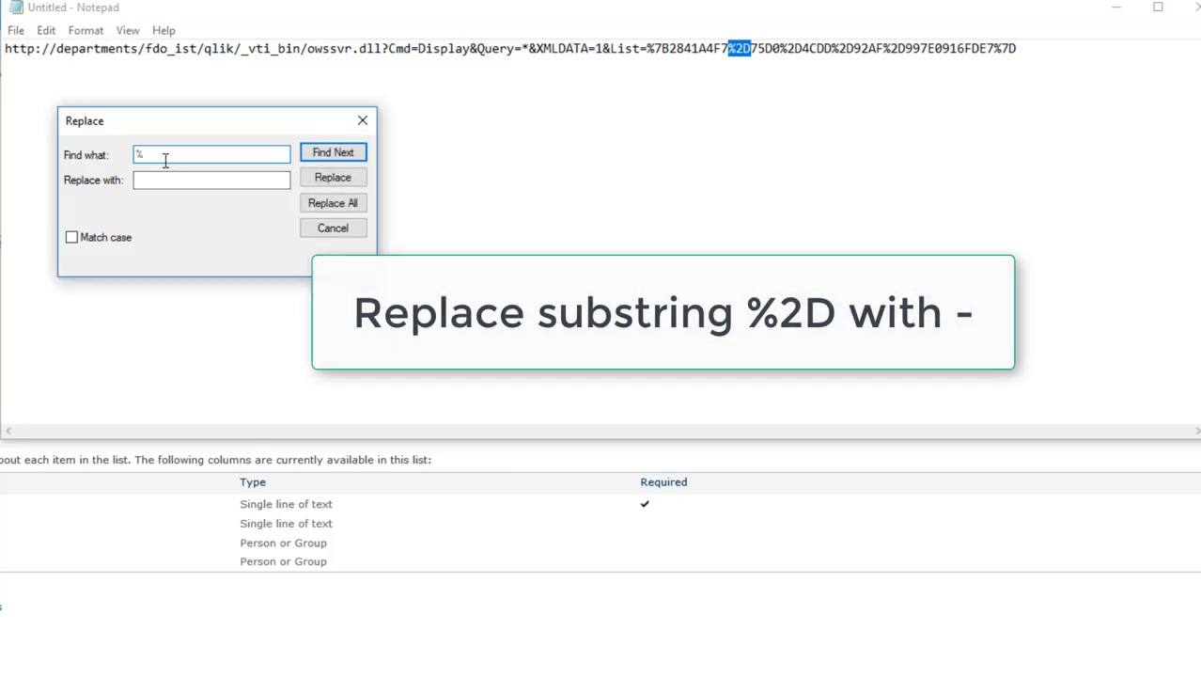
{"action": "type", "text": "2D"}
{"action": "left_click", "coordinate": [167, 179]}
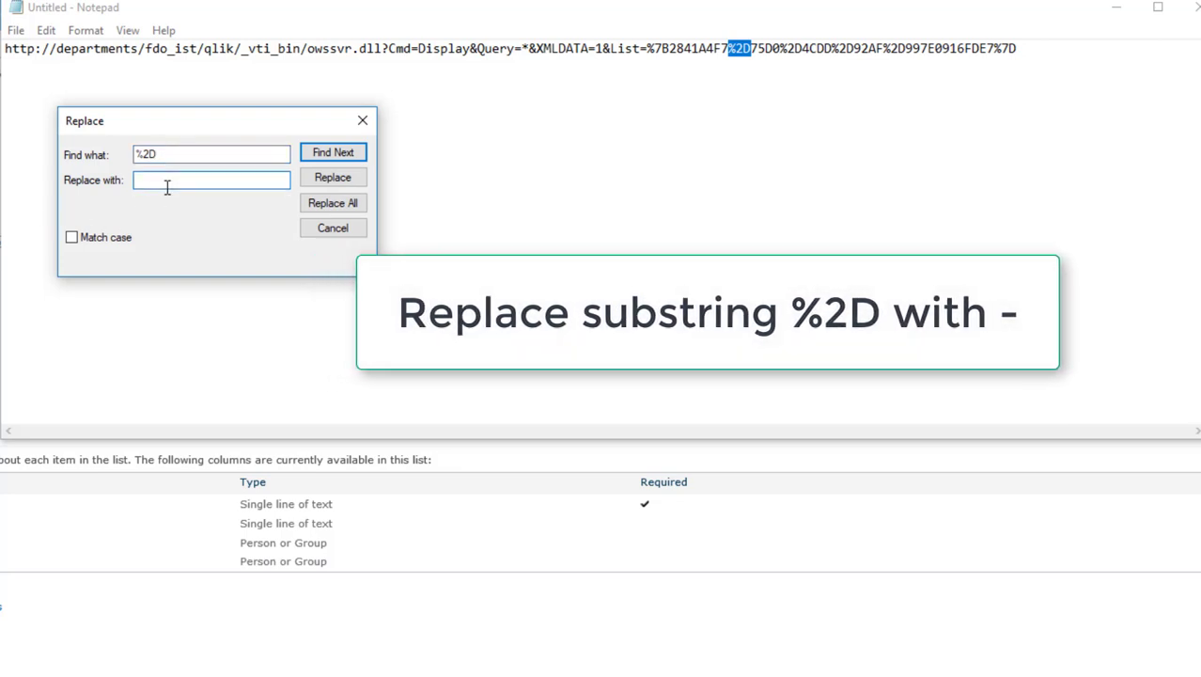
{"action": "type", "text": "-"}
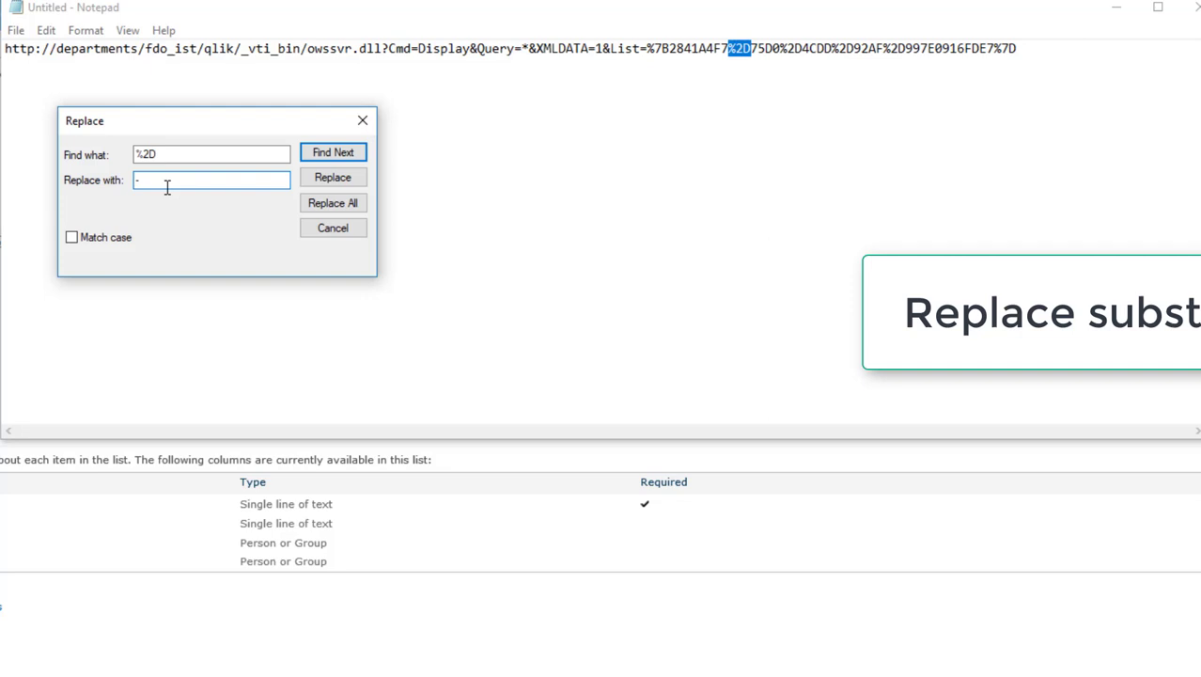
{"action": "left_click", "coordinate": [348, 213]}
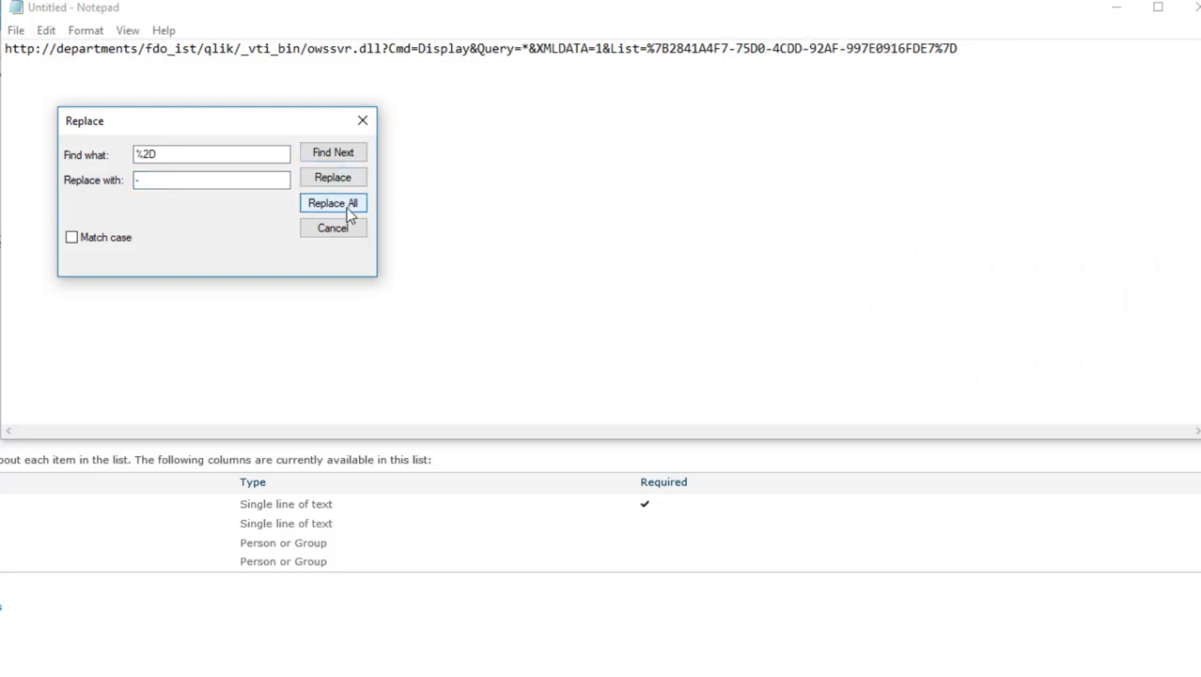
{"action": "left_click", "coordinate": [333, 228]}
{"action": "left_click_drag", "start_coordinate": [978, 48], "coordinate": [5, 72]}
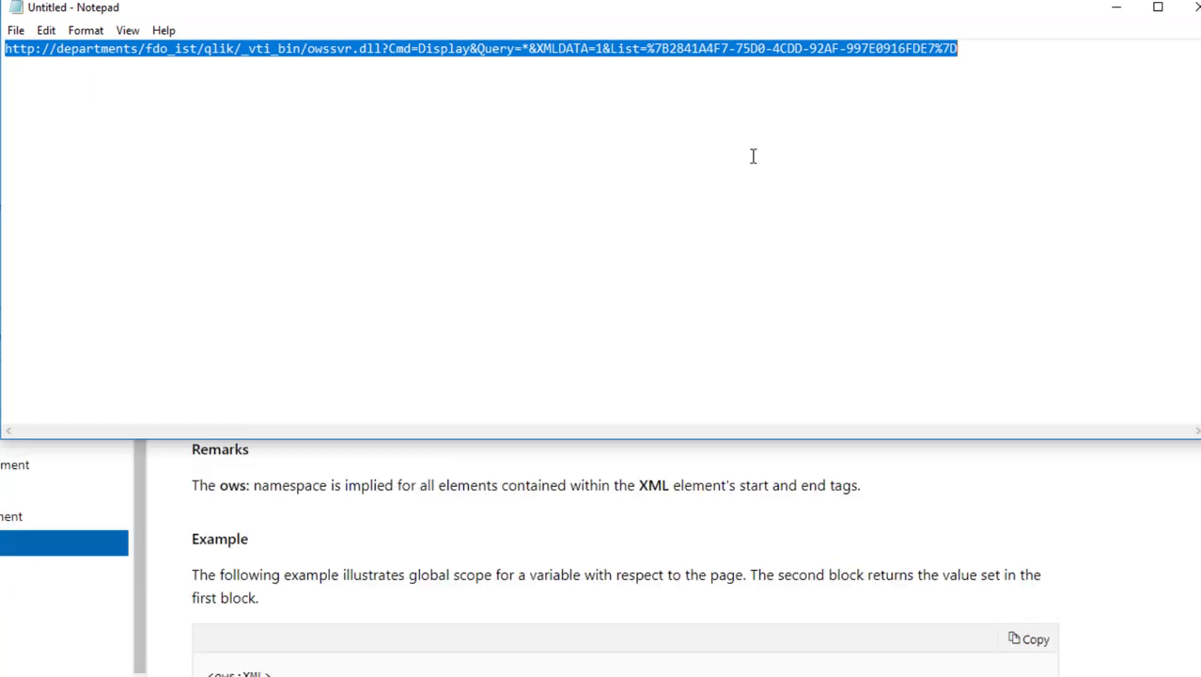
Copy the owssvr.dll URL and load it in a new Chrome window to view the XML rows
{"action": "right_click", "coordinate": [659, 41]}
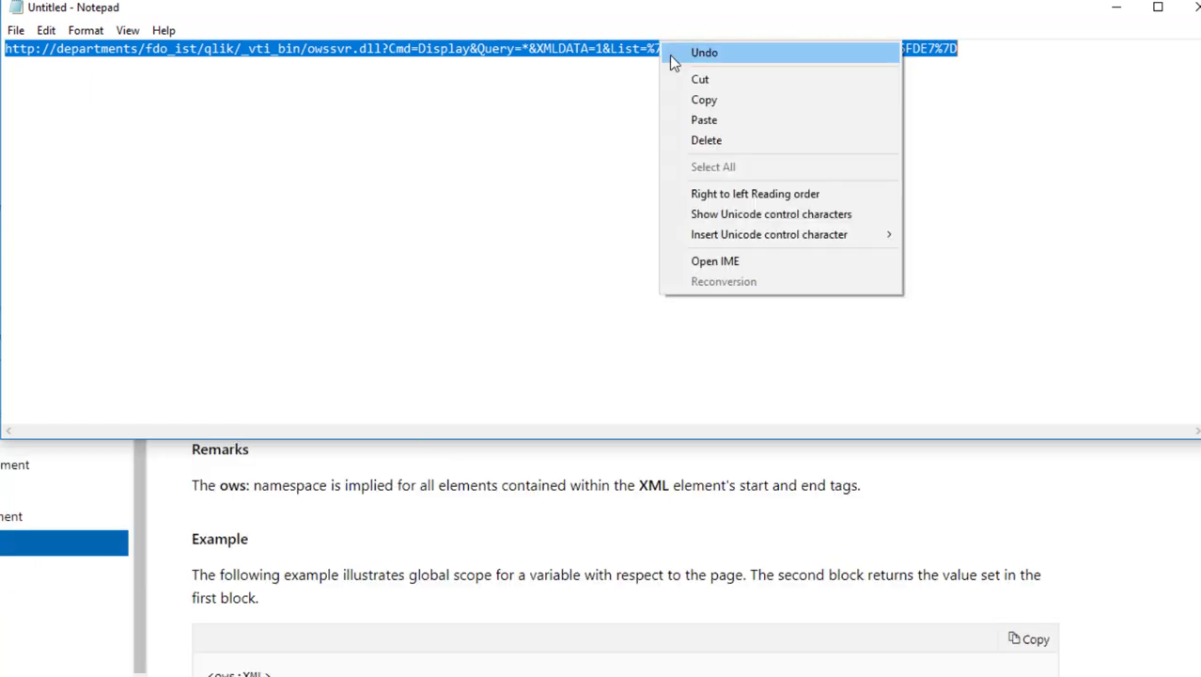
{"action": "left_click", "coordinate": [732, 101]}
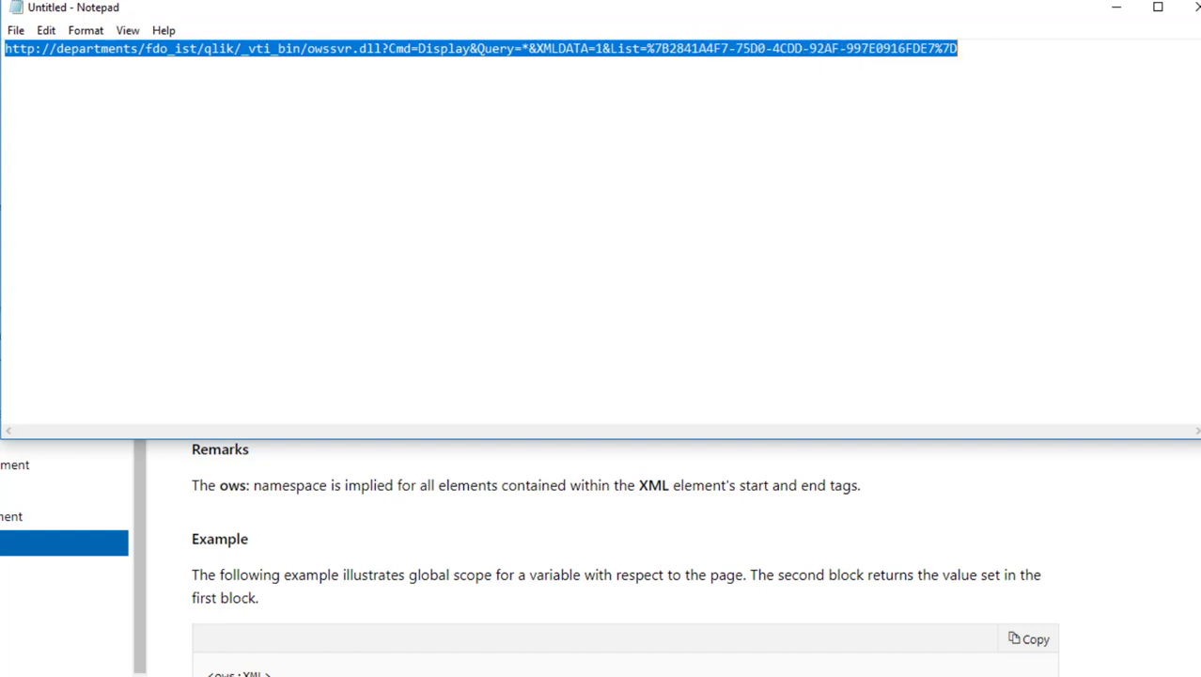
{"action": "right_click", "coordinate": [57, 675]}
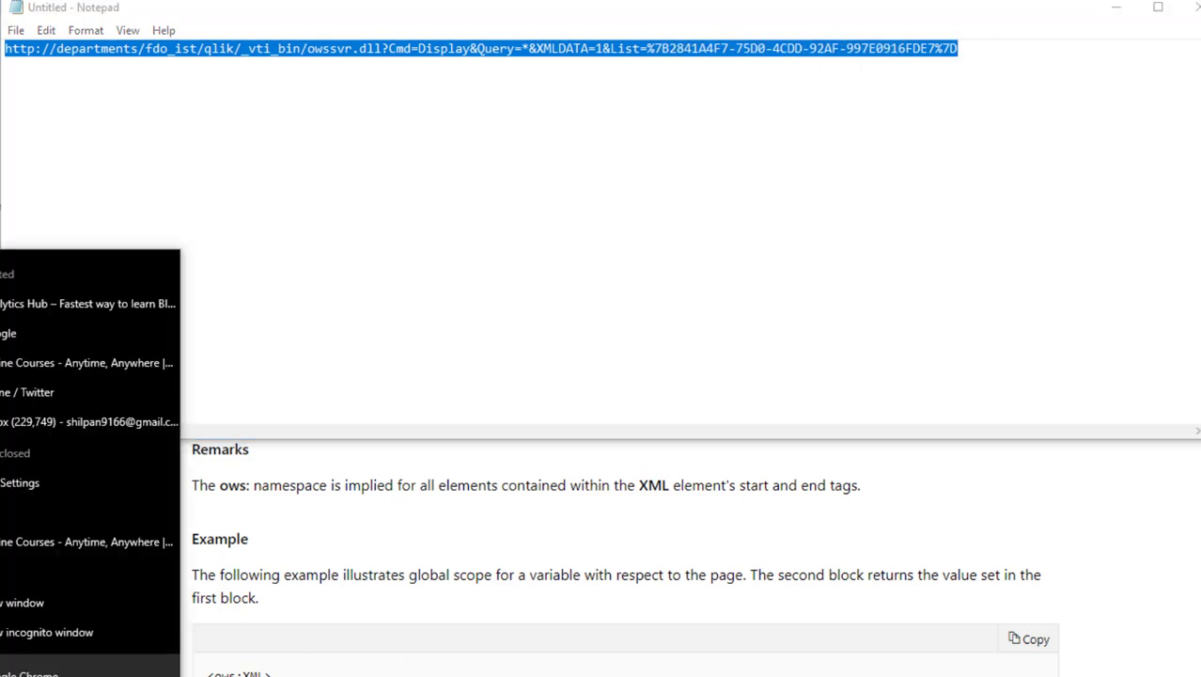
{"action": "left_click", "coordinate": [31, 501]}
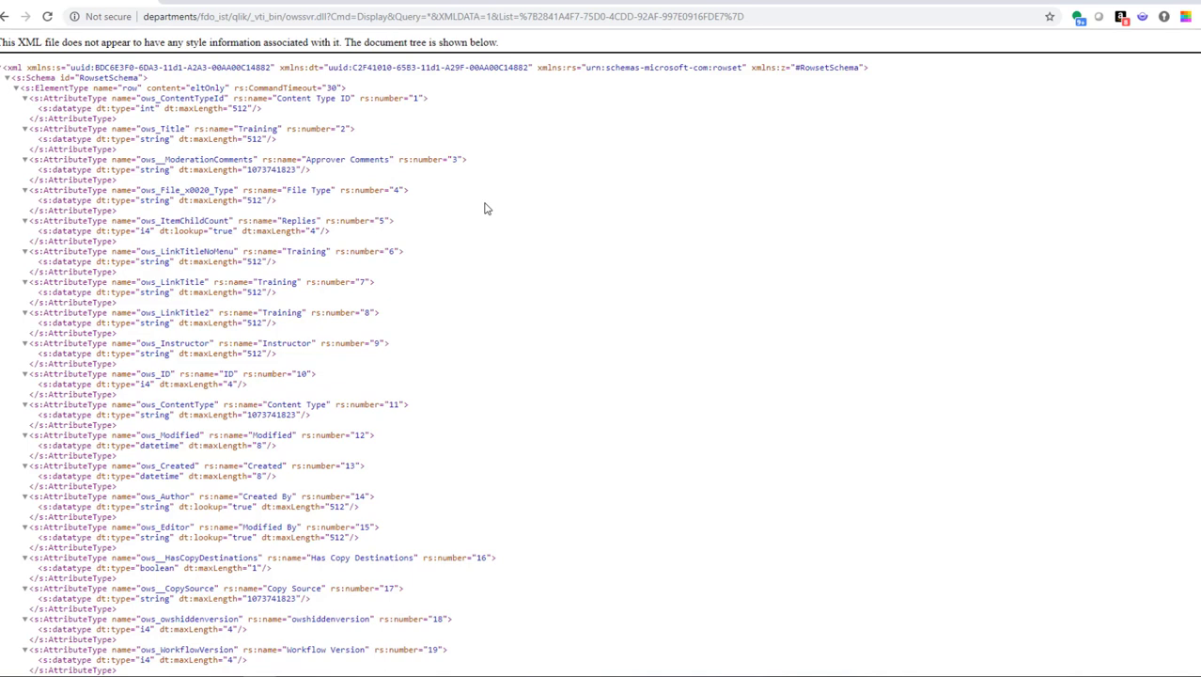
{"action": "scroll", "coordinate": [601, 352], "scroll_direction": "down", "scroll_amount": 15}
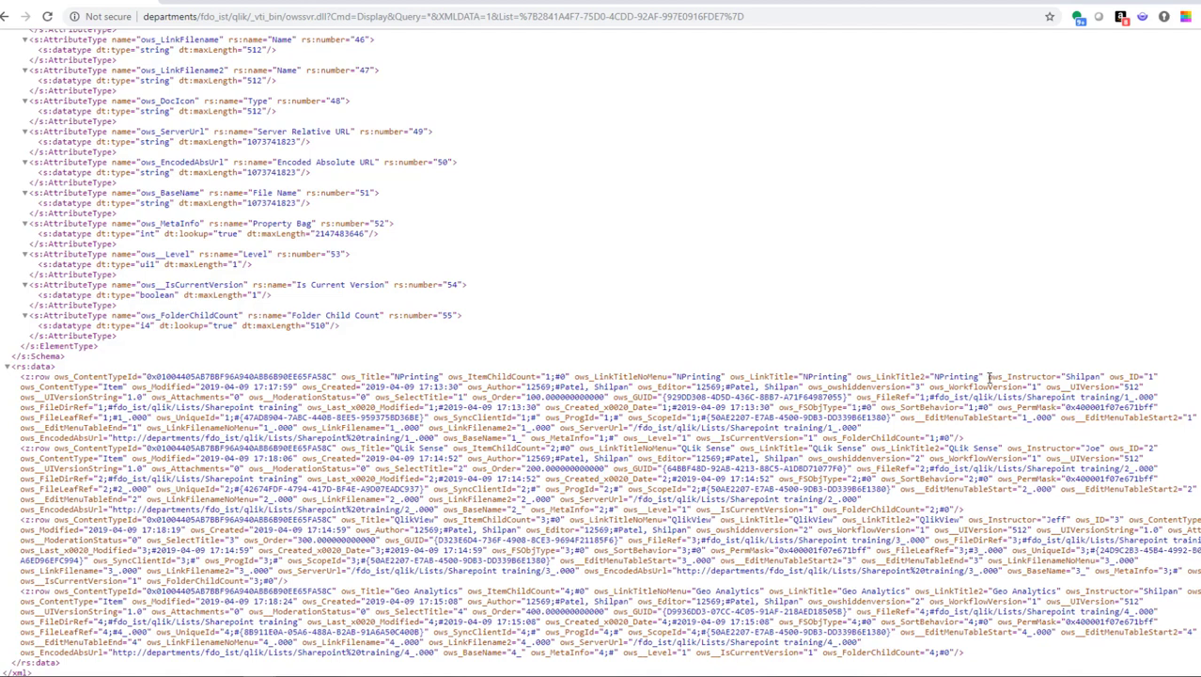
Select the ows_Instructor and ows_Title attributes in the NPrinting data row of the XML
{"action": "left_click_drag", "start_coordinate": [987, 377], "coordinate": [1054, 377]}
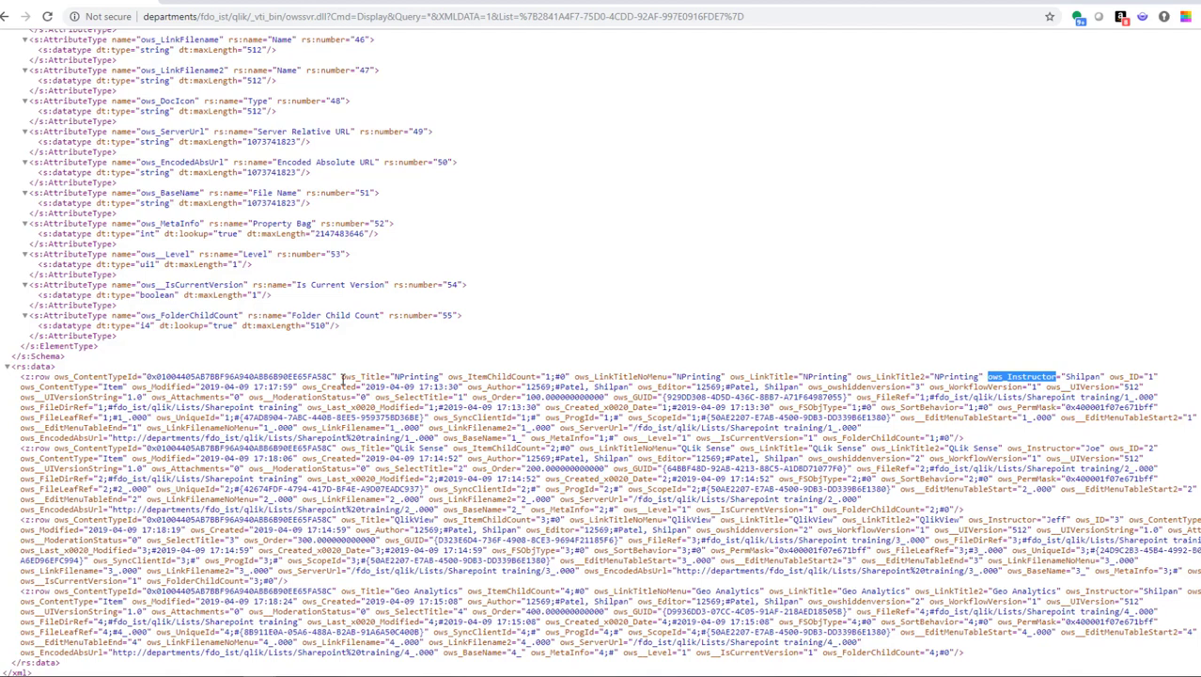
{"action": "left_click_drag", "start_coordinate": [343, 380], "coordinate": [391, 377]}
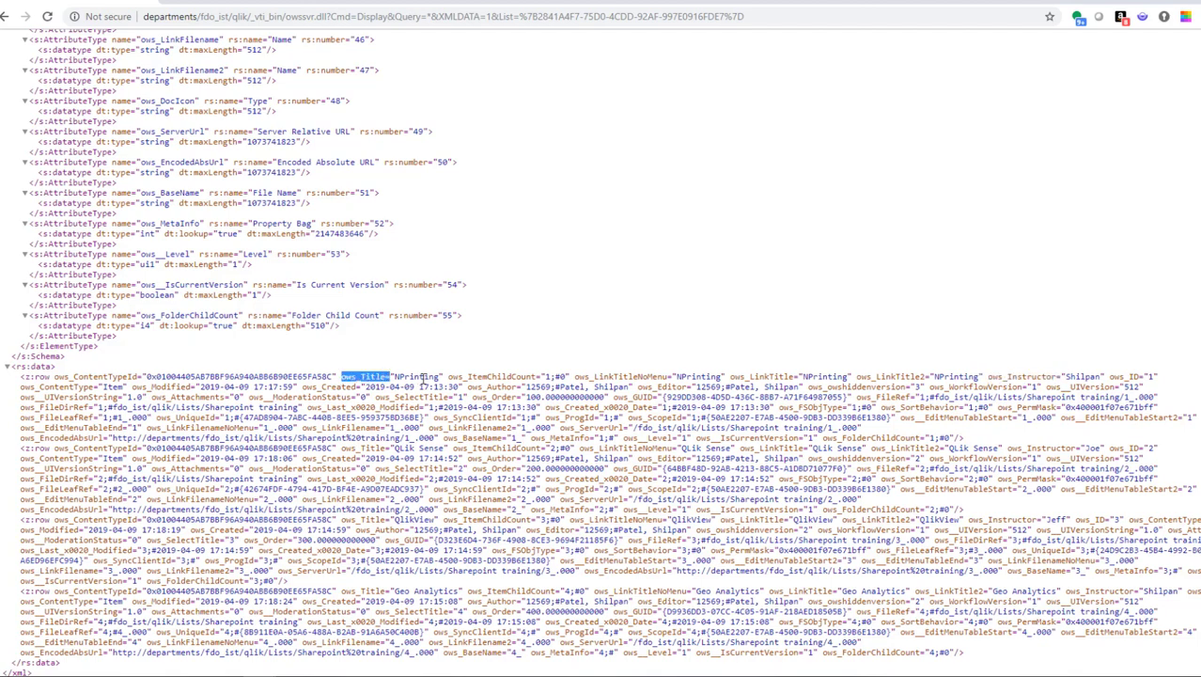
{"action": "left_click_drag", "start_coordinate": [987, 379], "coordinate": [1062, 375]}
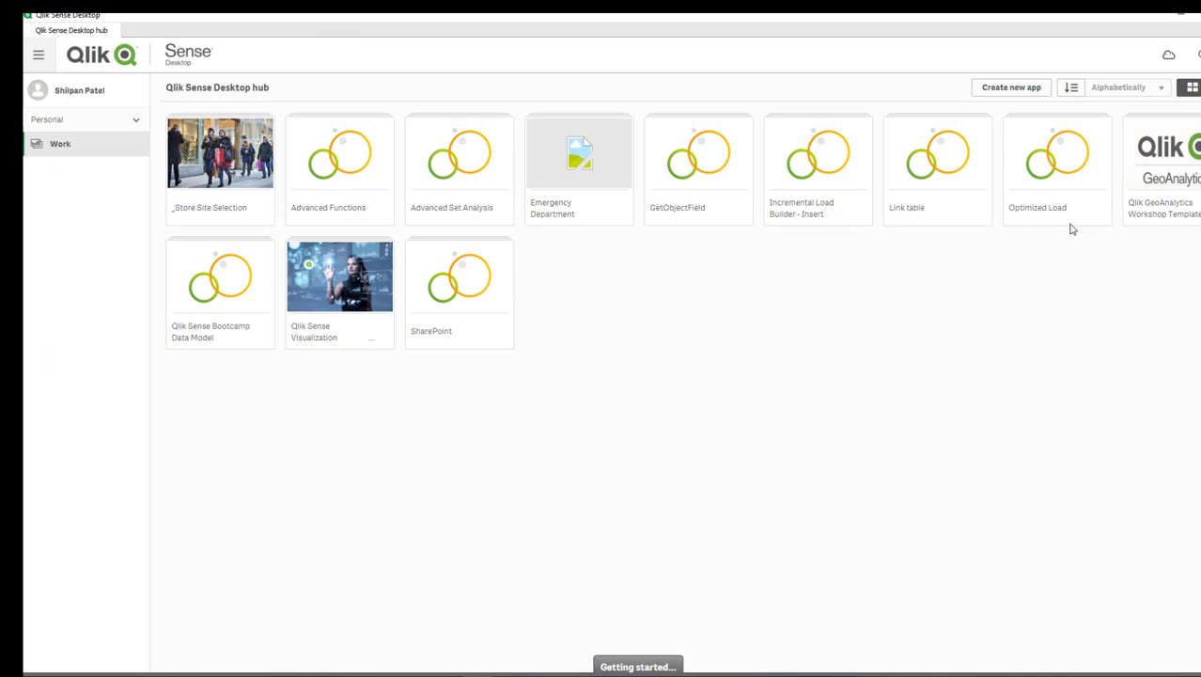
Create a new Qlik Sense app named My Sharepoint List and open it
{"action": "left_click", "coordinate": [1011, 87]}
{"action": "type", "text": "M"}
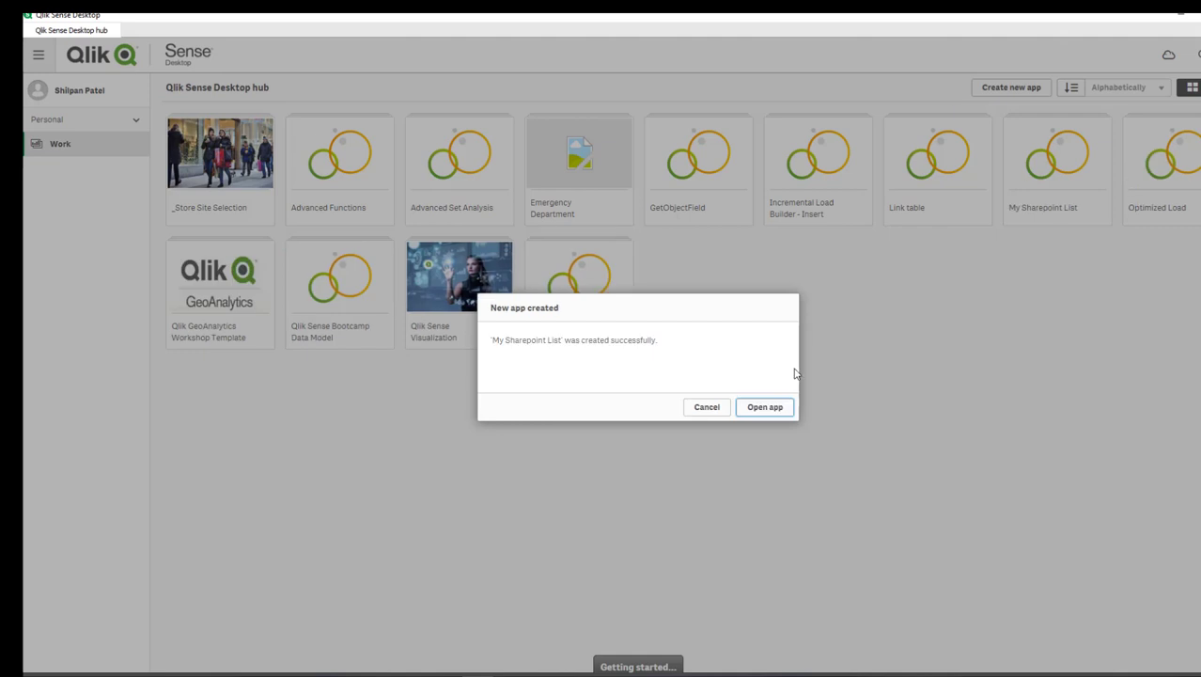
{"action": "left_click", "coordinate": [765, 407]}
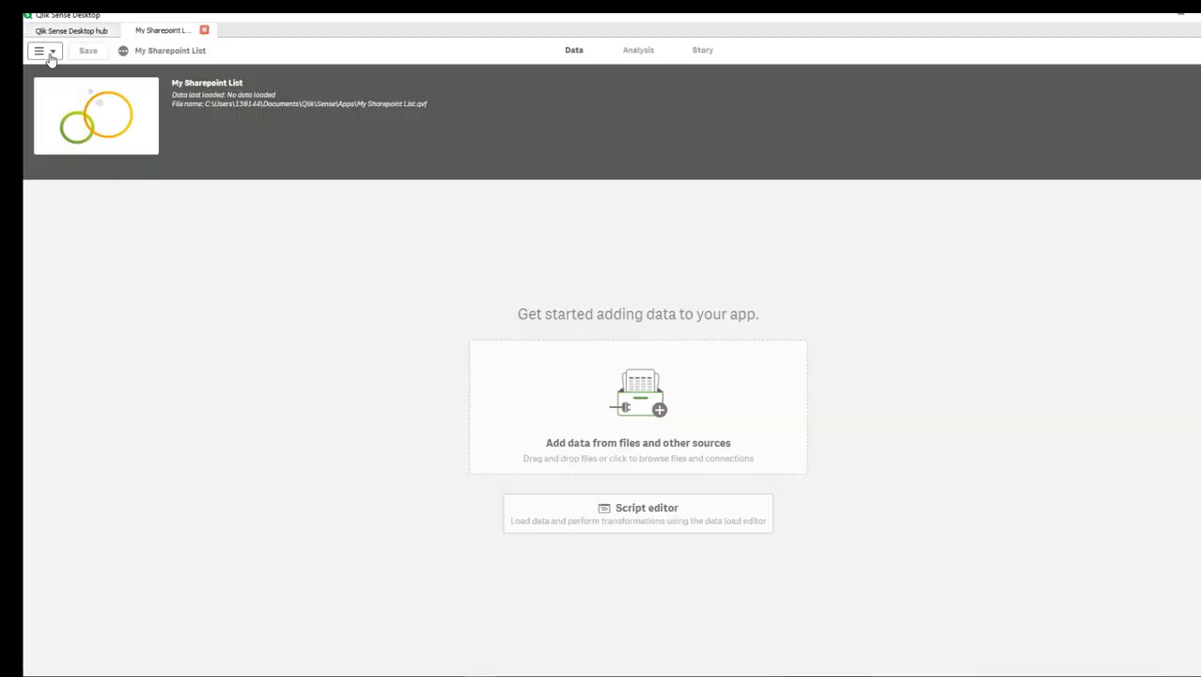
In the Data load editor, add a script section named Sharepoint List
{"action": "left_click", "coordinate": [43, 51]}
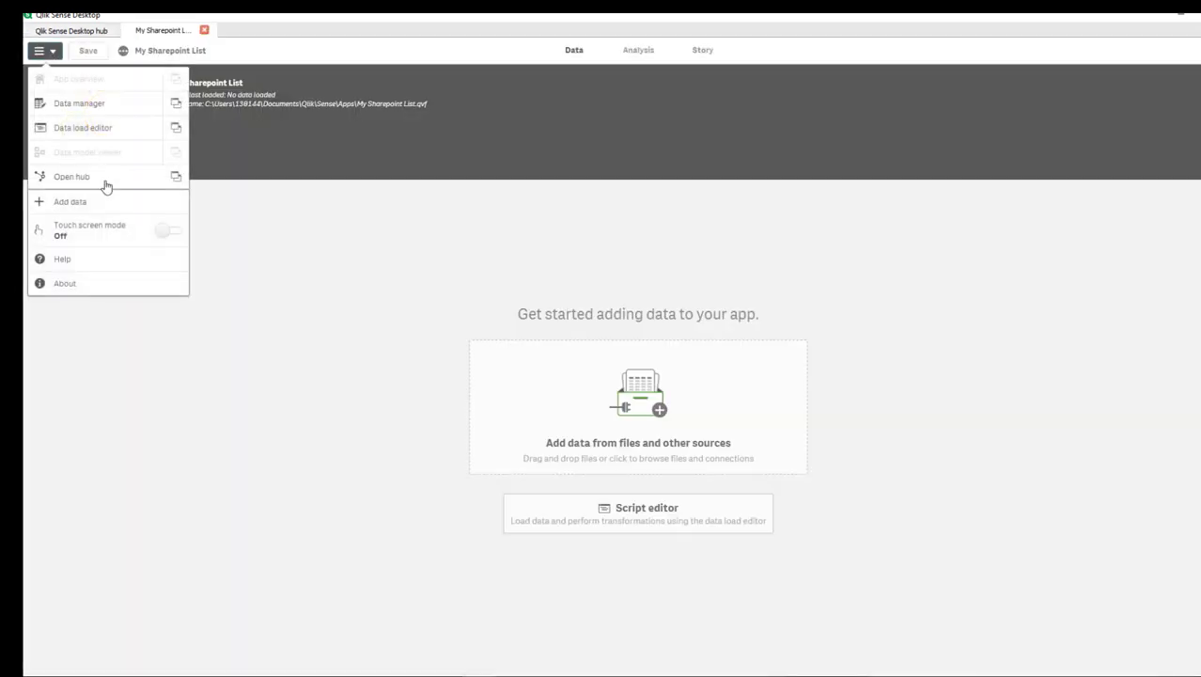
{"action": "left_click", "coordinate": [99, 128]}
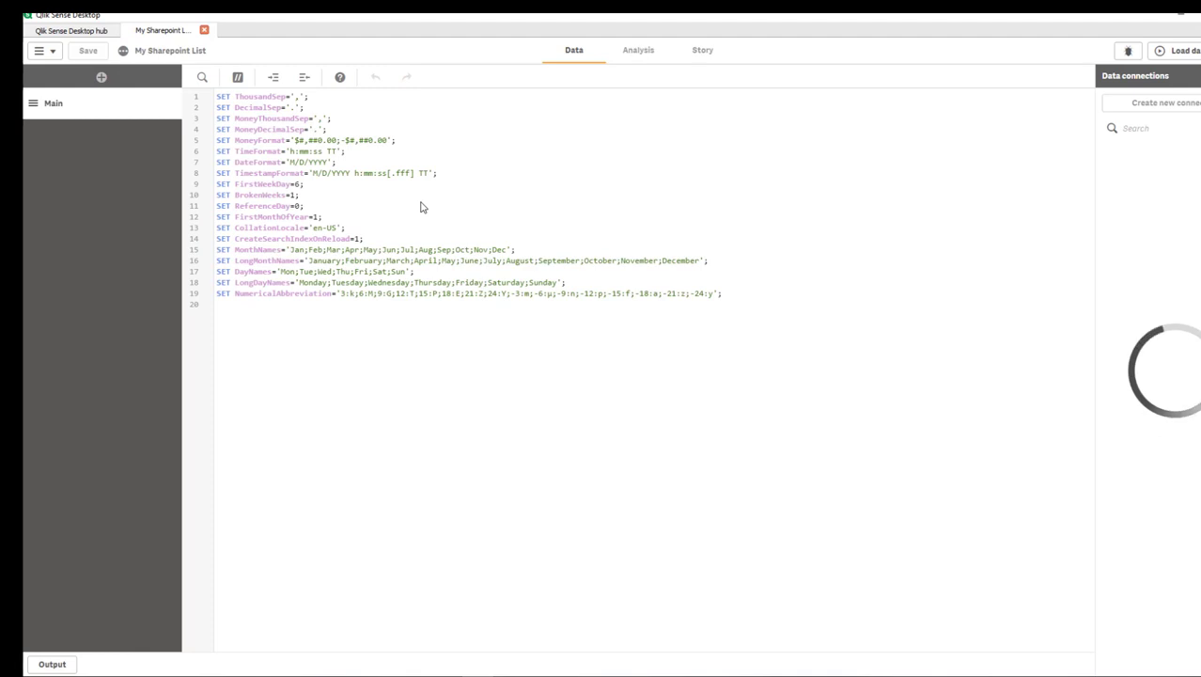
{"action": "left_click", "coordinate": [102, 77]}
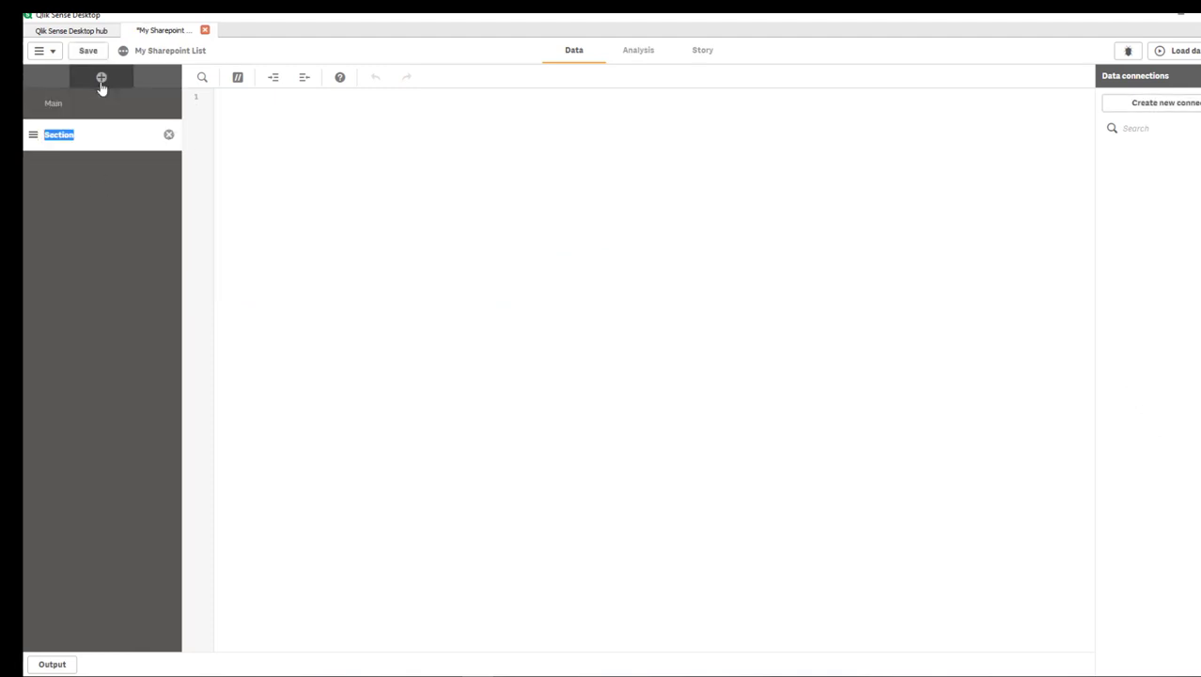
{"action": "type", "text": "Sharepoint List"}
{"action": "key", "text": "Return"}
Create a Web file connection named MyList using the SharePoint list XML URL
{"action": "left_click", "coordinate": [1160, 116]}
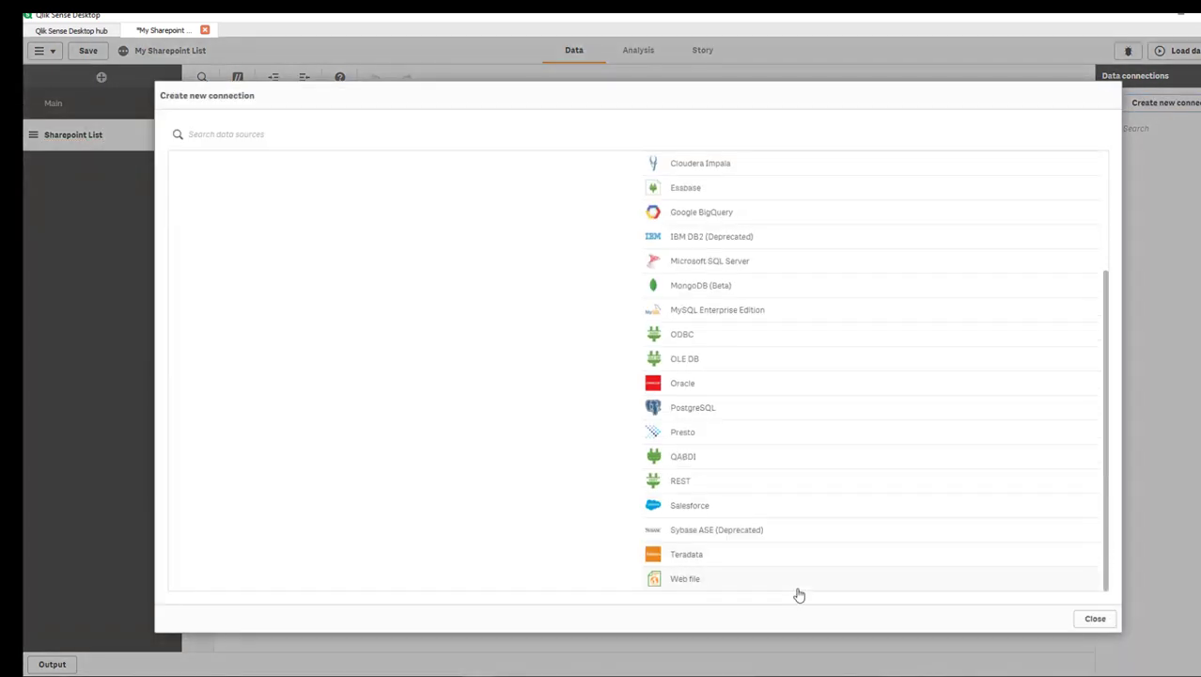
{"action": "left_click", "coordinate": [798, 579]}
{"action": "left_click", "coordinate": [618, 347]}
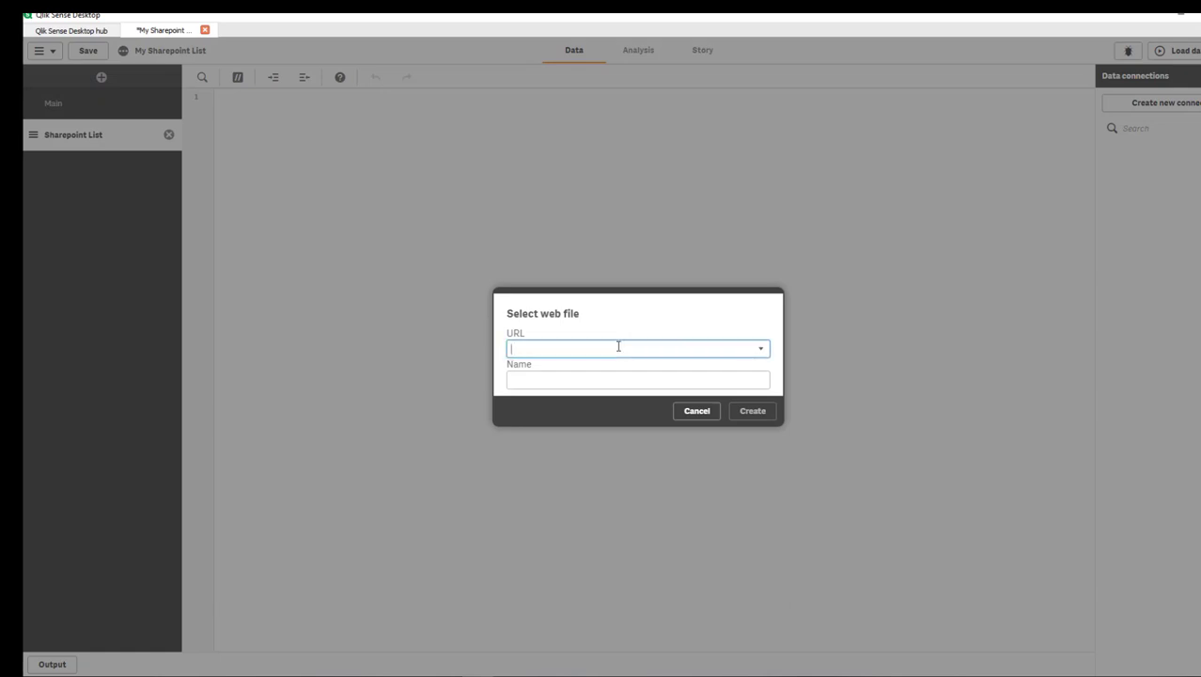
{"action": "key", "text": "ctrl+v"}
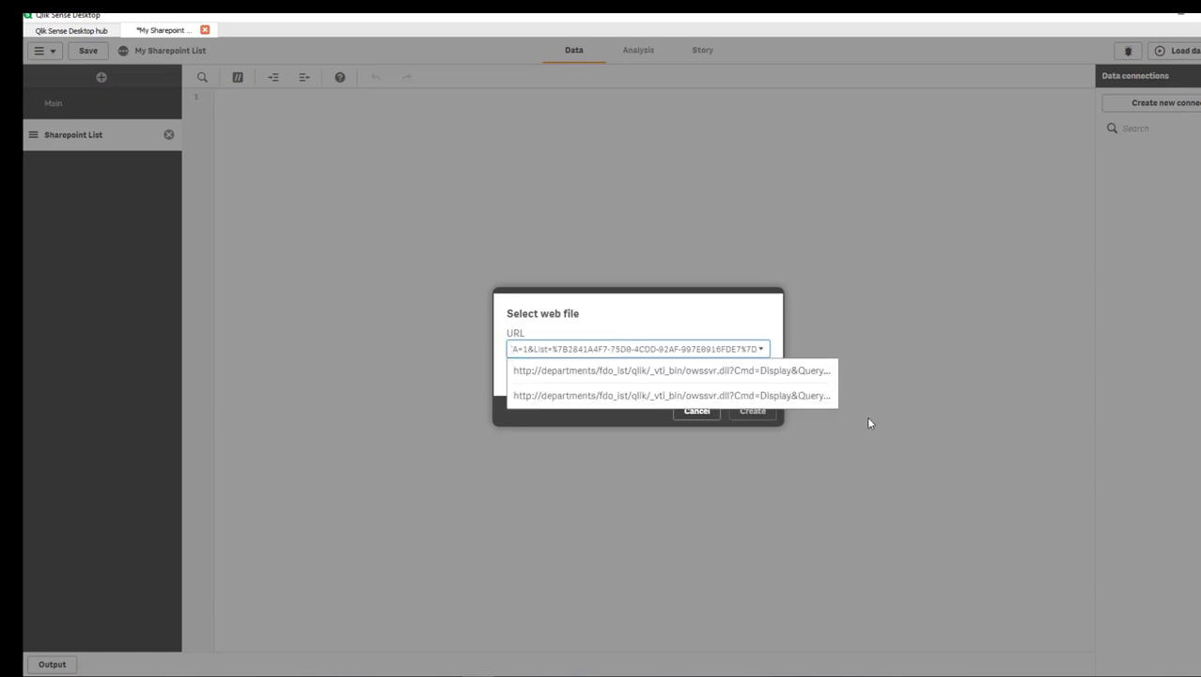
{"action": "left_click", "coordinate": [592, 388]}
{"action": "type", "text": "MyList"}
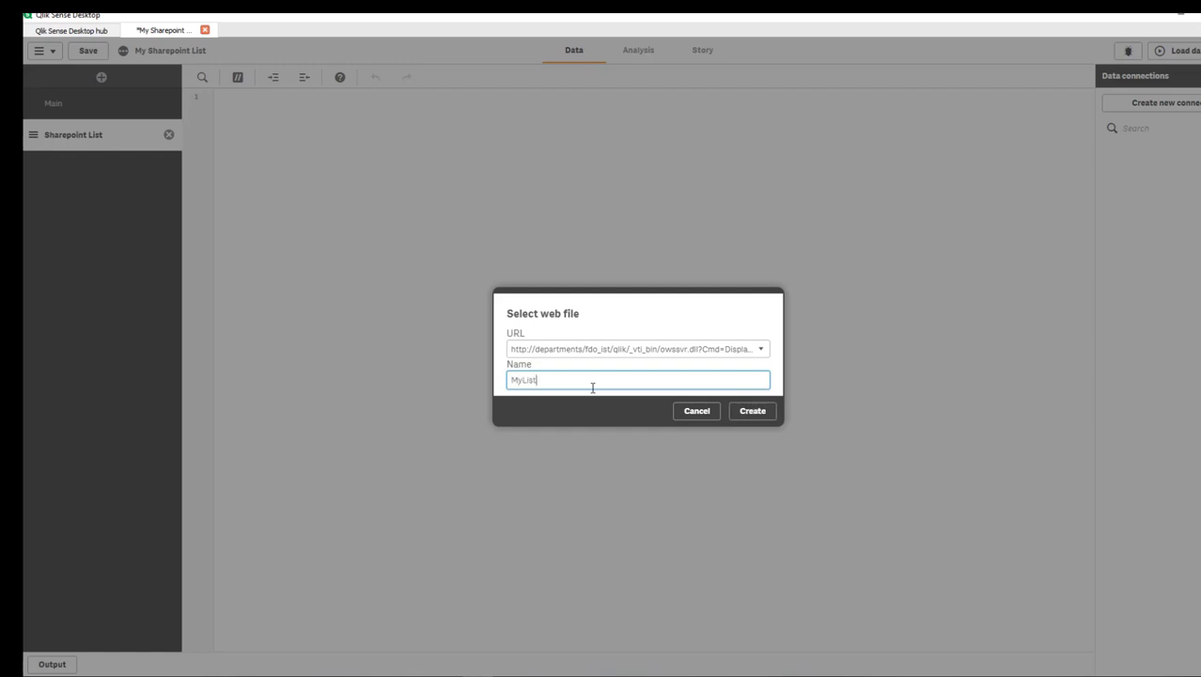
{"action": "key", "text": "Return"}
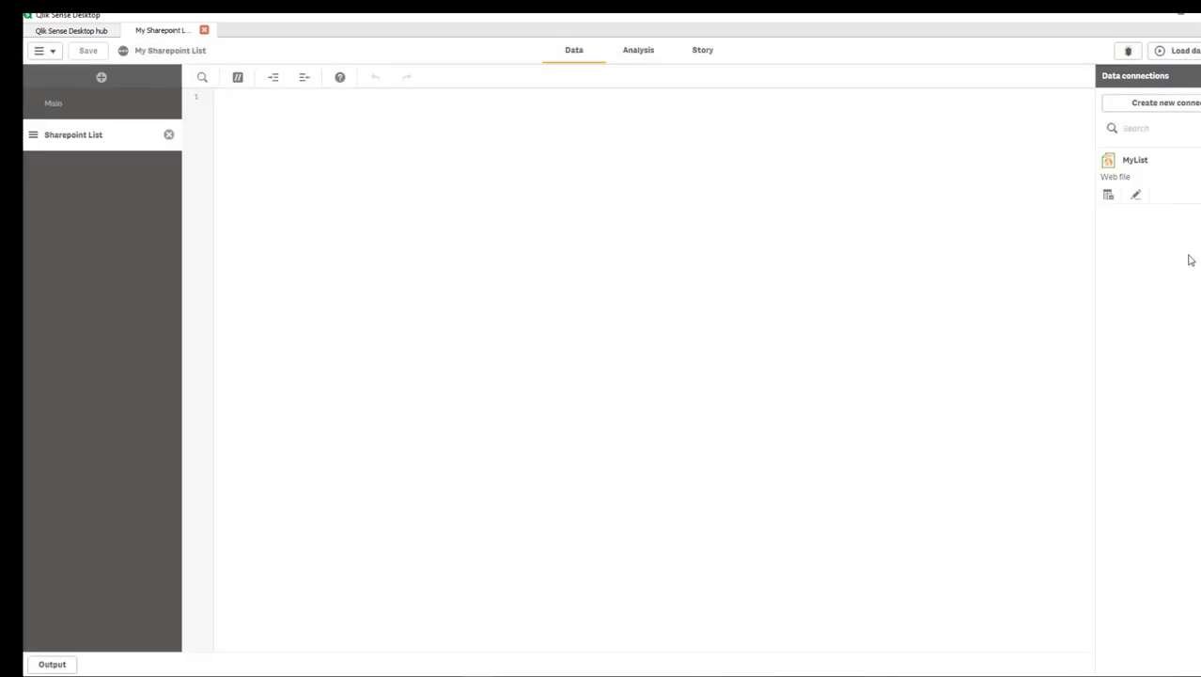
From MyList, exclude the schema tables and insert a load script for xml/data/row only
{"action": "left_click", "coordinate": [1109, 202]}
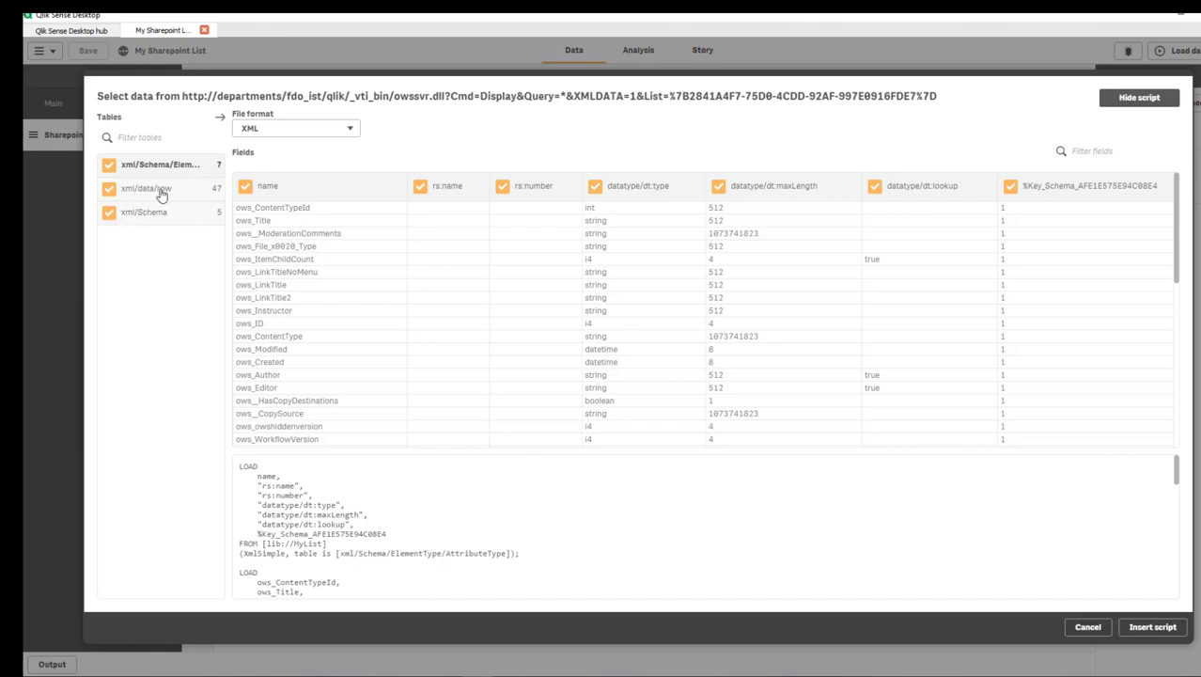
{"action": "left_click", "coordinate": [109, 166]}
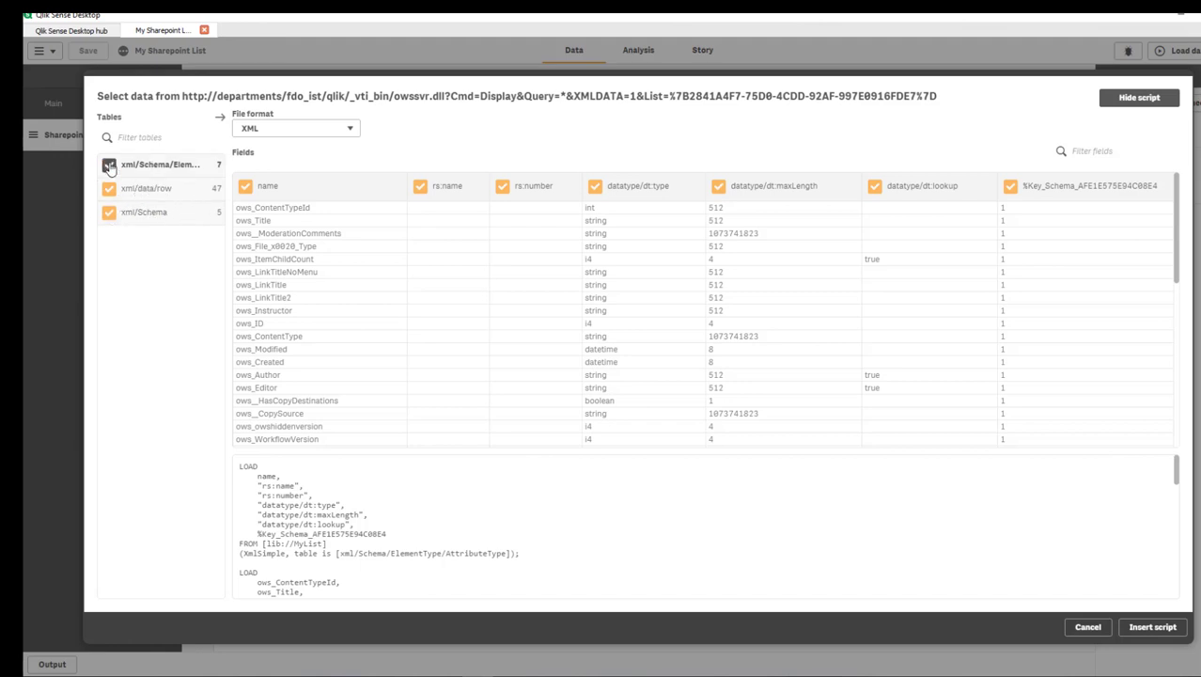
{"action": "left_click", "coordinate": [109, 212]}
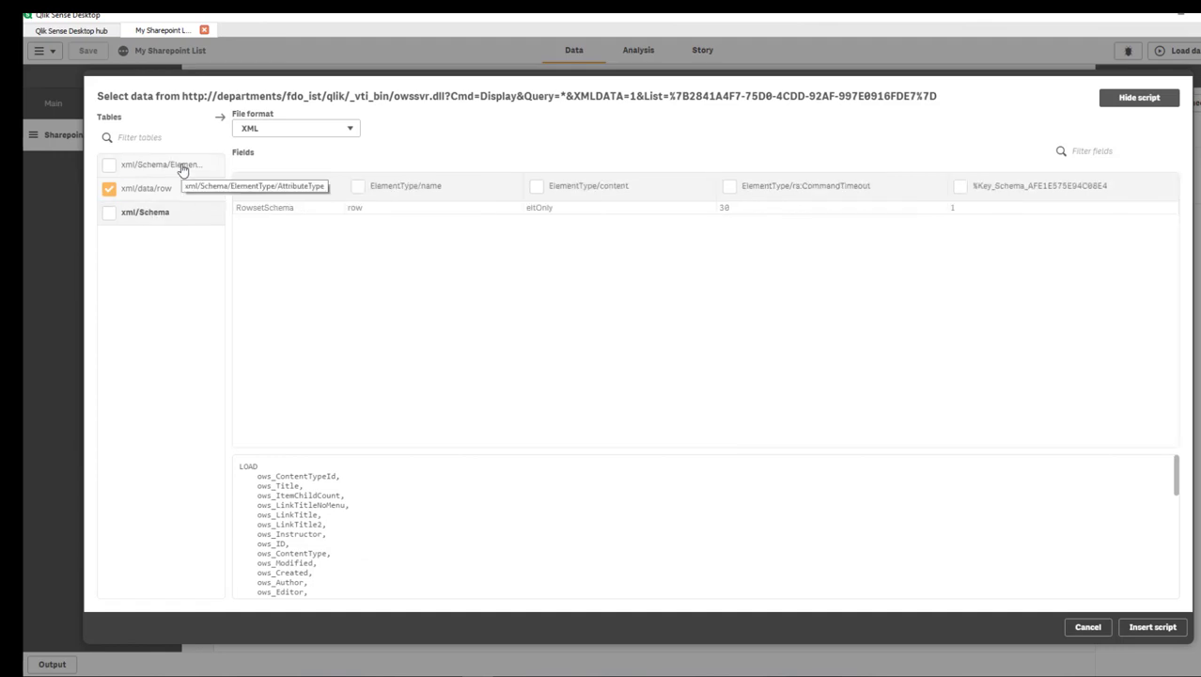
{"action": "left_click", "coordinate": [1138, 631]}
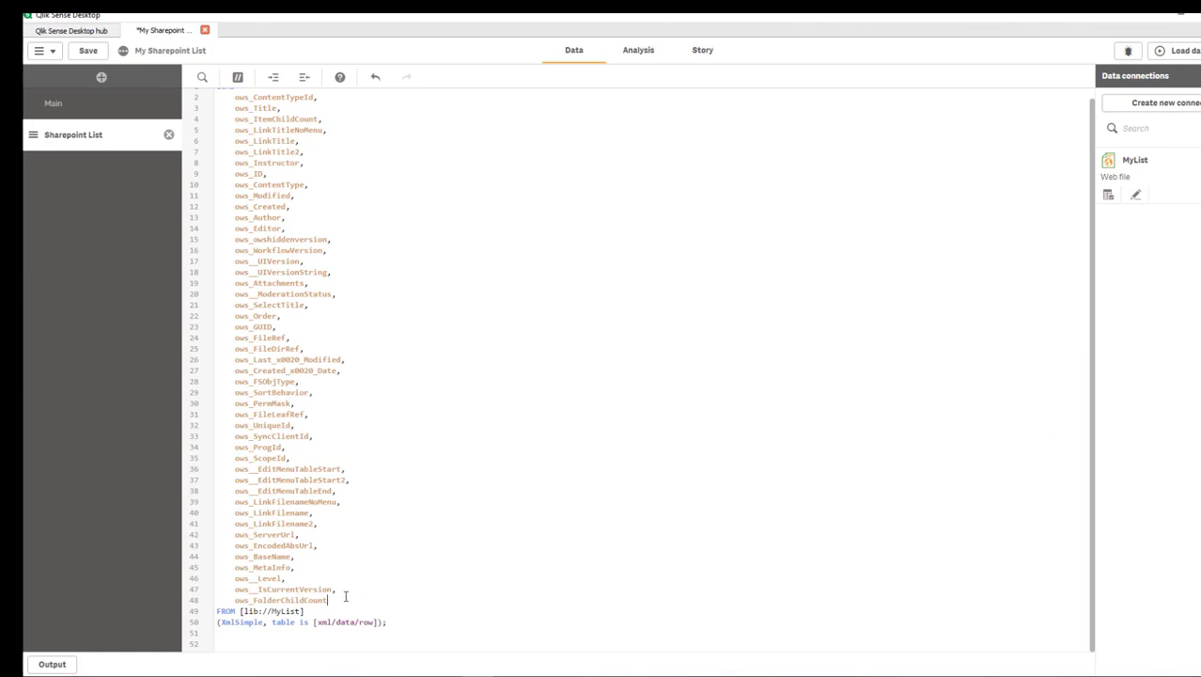
Delete every generated field line except ows_Title and ows_Instructor from the LOAD
{"action": "left_click_drag", "start_coordinate": [345, 596], "coordinate": [207, 169]}
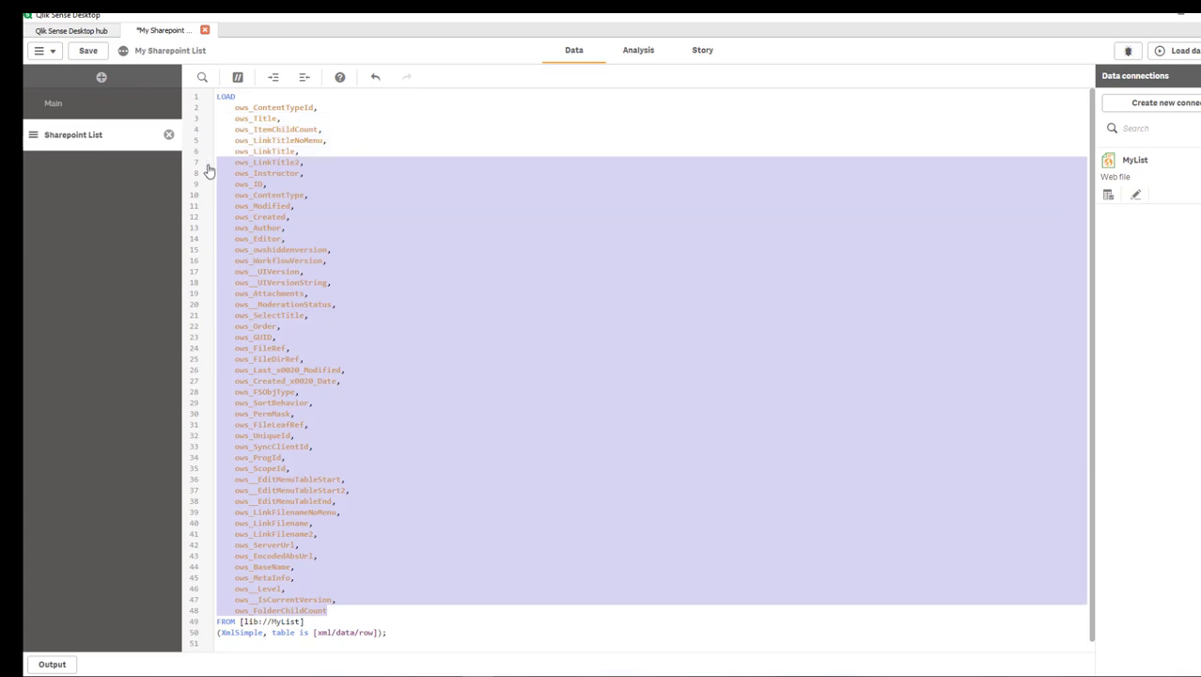
{"action": "left_click_drag", "start_coordinate": [208, 169], "coordinate": [211, 185]}
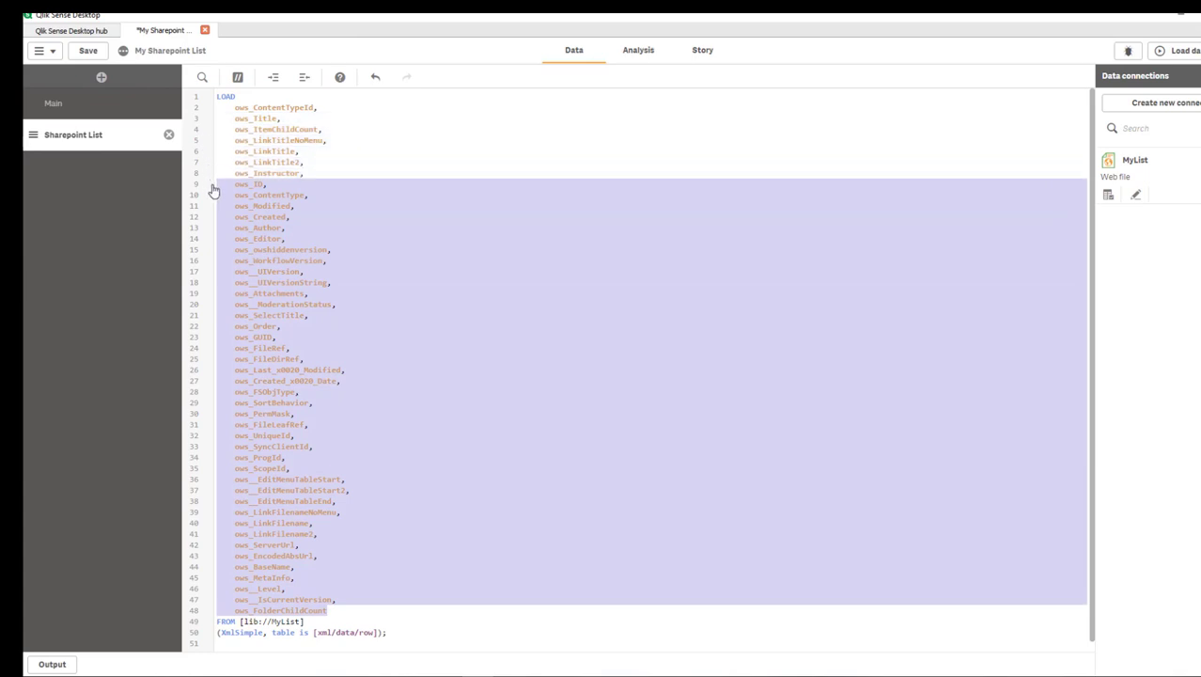
{"action": "key", "text": "Delete"}
{"action": "left_click", "coordinate": [322, 176]}
{"action": "key", "text": "BackSpace"}
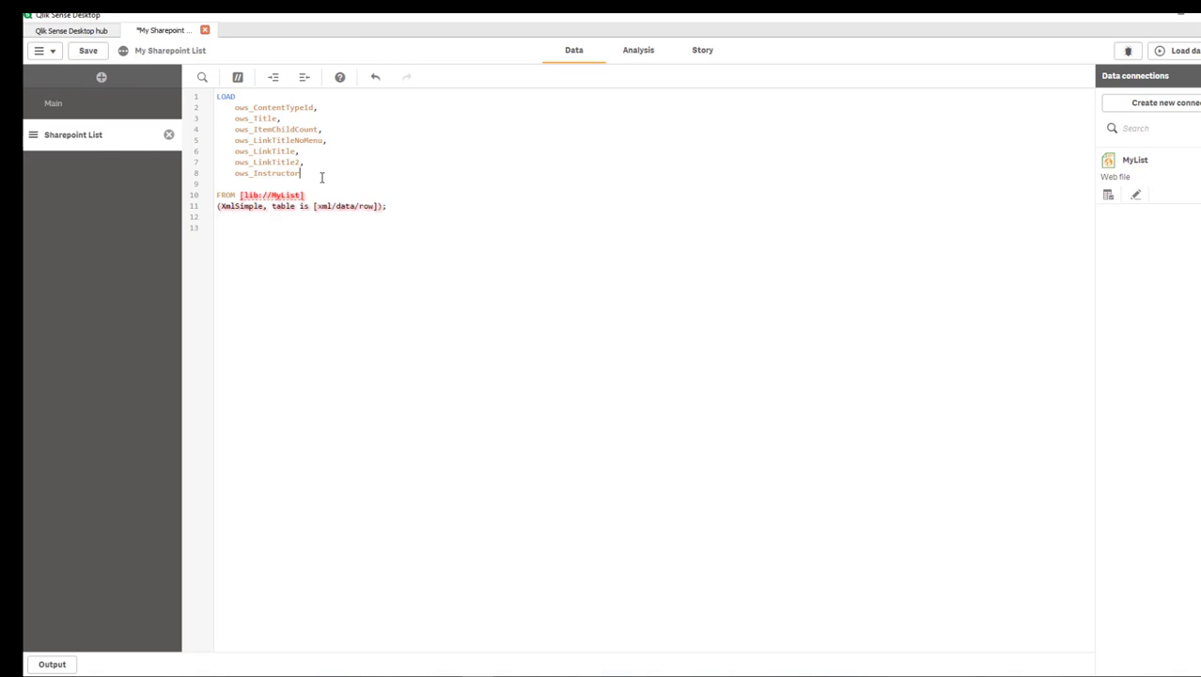
{"action": "left_click_drag", "start_coordinate": [216, 128], "coordinate": [328, 160]}
{"action": "key", "text": "BackSpace"}
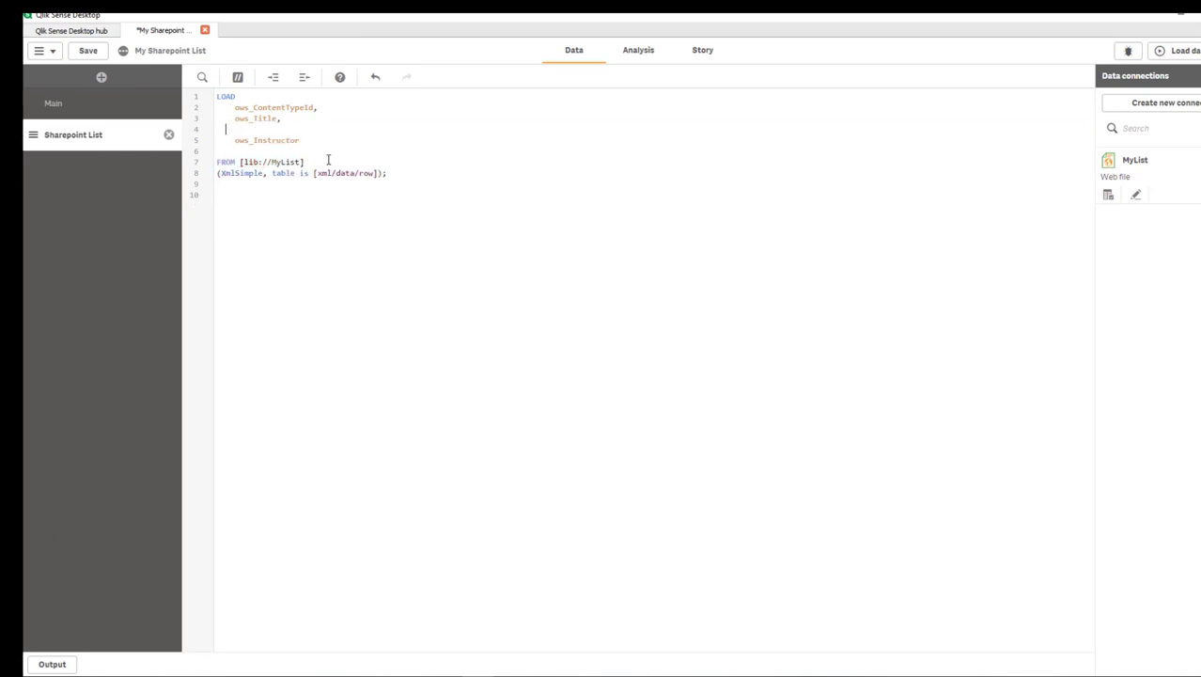
{"action": "key", "text": "BackSpace"}
{"action": "left_click_drag", "start_coordinate": [217, 107], "coordinate": [341, 106]}
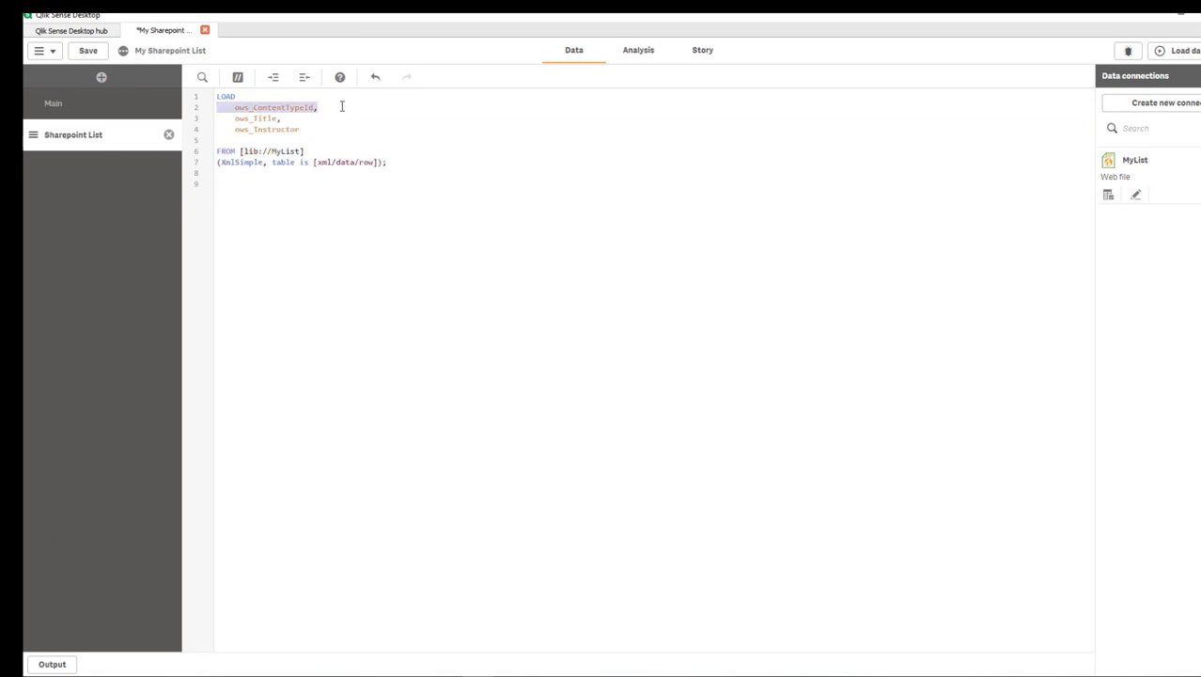
{"action": "key", "text": "BackSpace"}
{"action": "key", "text": "BackSpace"}
Alias the fields 'as Title' and 'as Instructor' and add the label Training: above LOAD
{"action": "left_click", "coordinate": [279, 107]}
{"action": "key", "text": "BackSpace"}
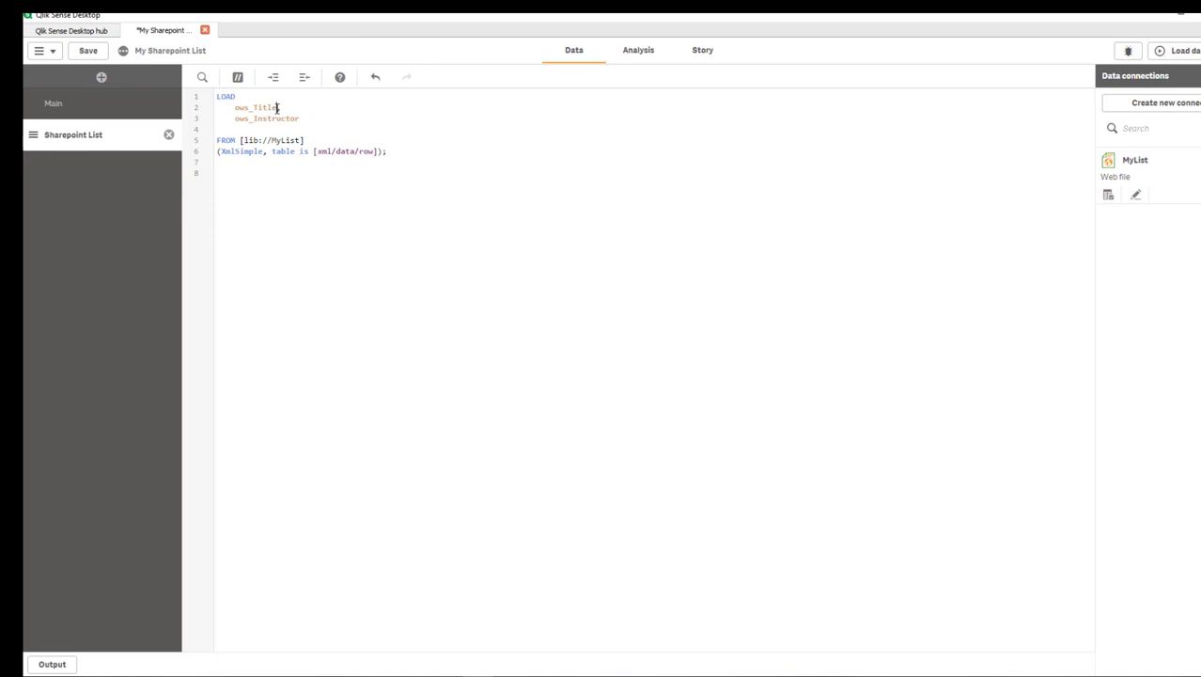
{"action": "type", "text": "as Title,"}
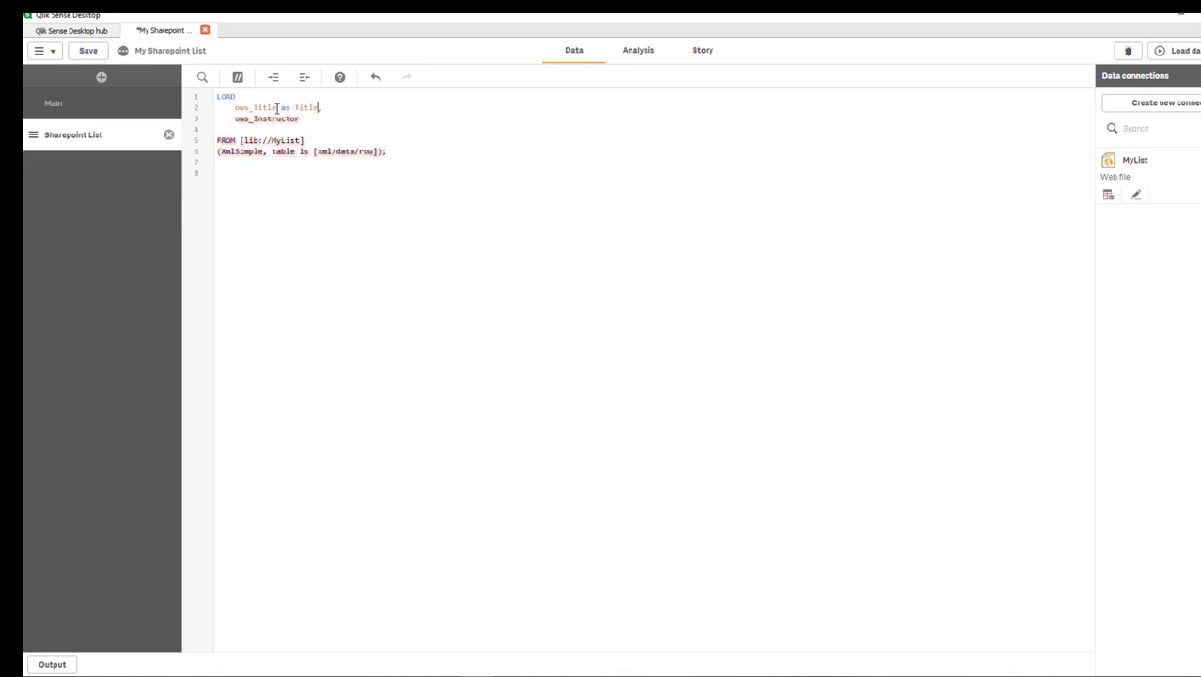
{"action": "left_click", "coordinate": [308, 119]}
{"action": "type", "text": "as "}
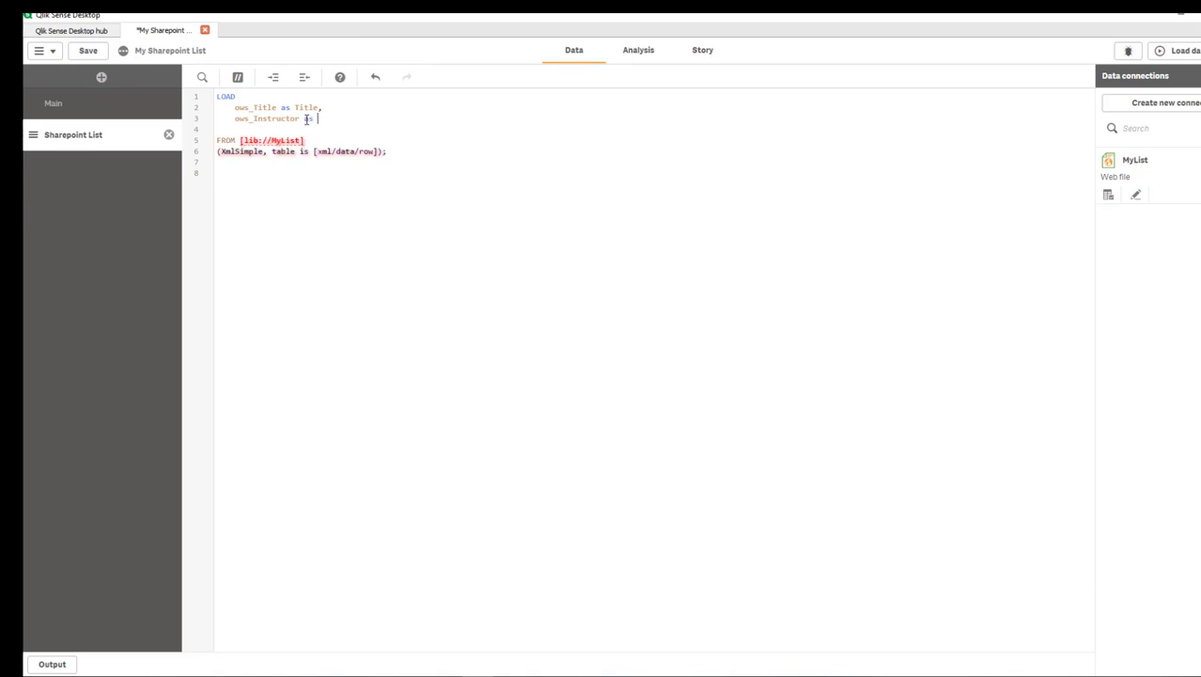
{"action": "type", "text": "Instructor"}
{"action": "left_click", "coordinate": [218, 96]}
{"action": "key", "text": "Return"}
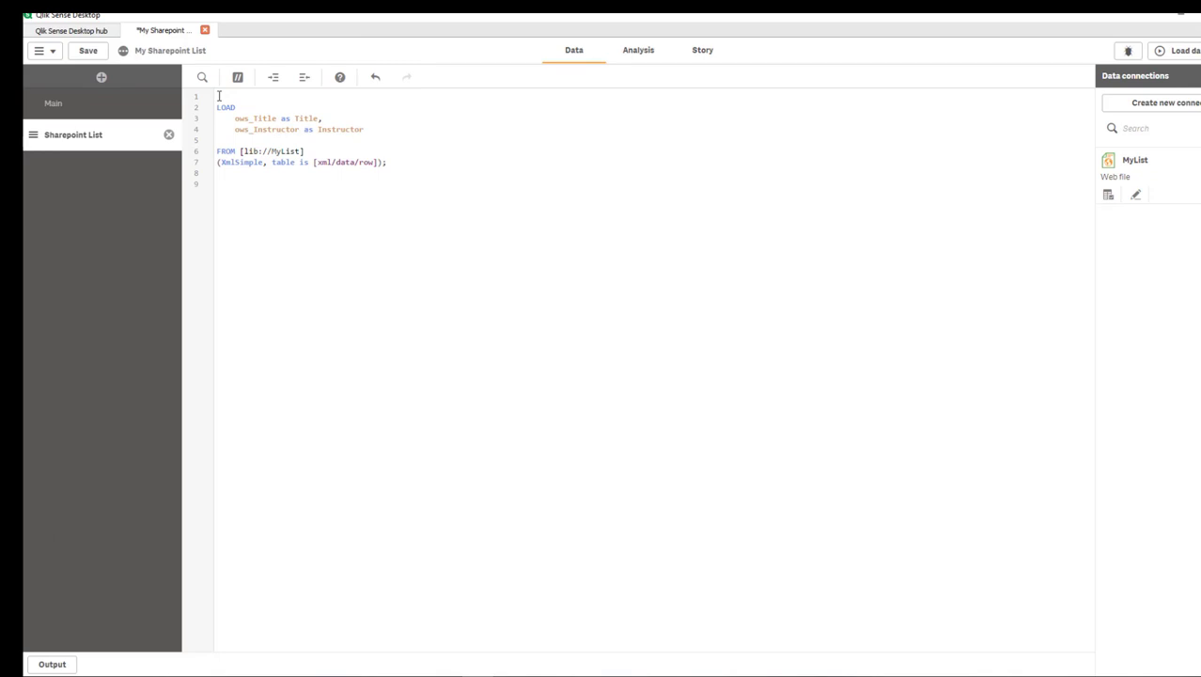
{"action": "type", "text": "Training:"}
Load the data and preview the Training table: NPrinting, Qlik Sense, QlikView, Geo Analytics
{"action": "left_click", "coordinate": [387, 182]}
{"action": "left_click", "coordinate": [1175, 49]}
{"action": "left_click", "coordinate": [53, 56]}
{"action": "left_click", "coordinate": [113, 156]}
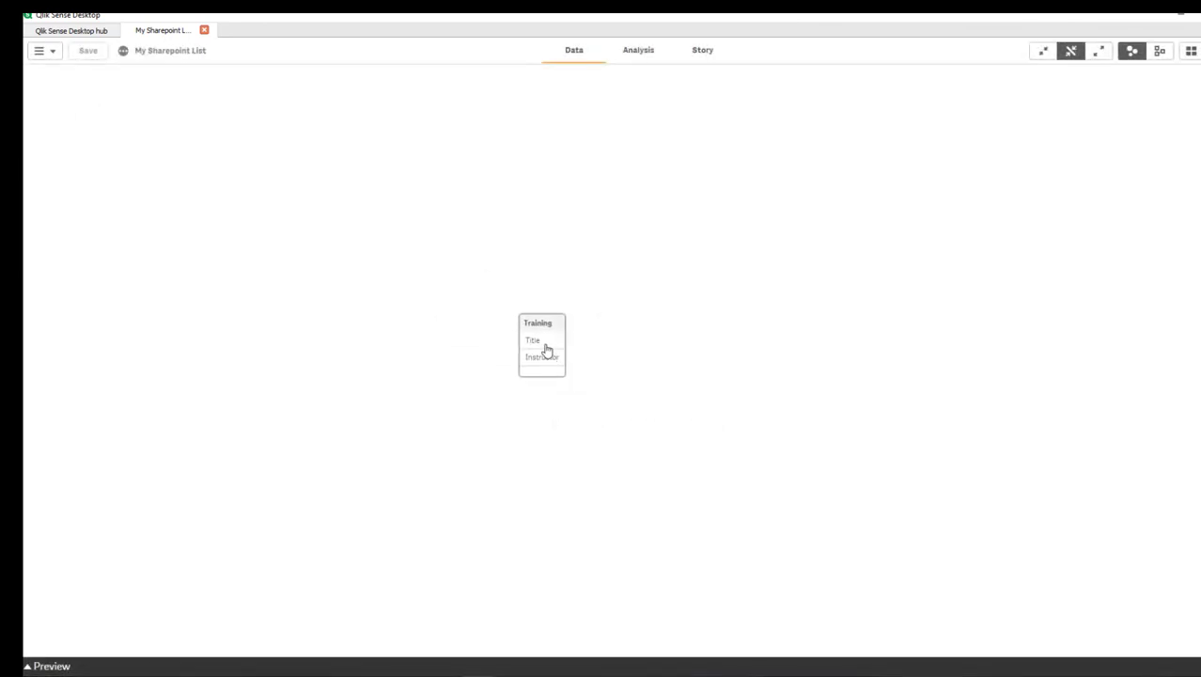
{"action": "left_click", "coordinate": [540, 332]}
{"action": "left_click", "coordinate": [72, 666]}
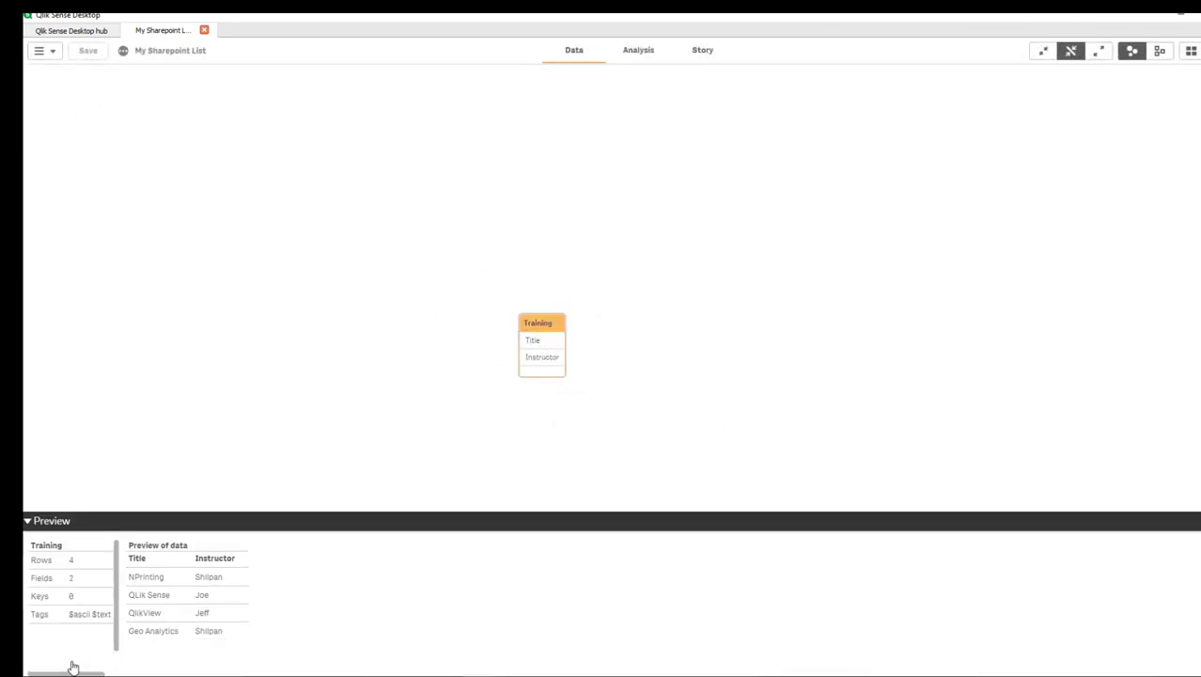